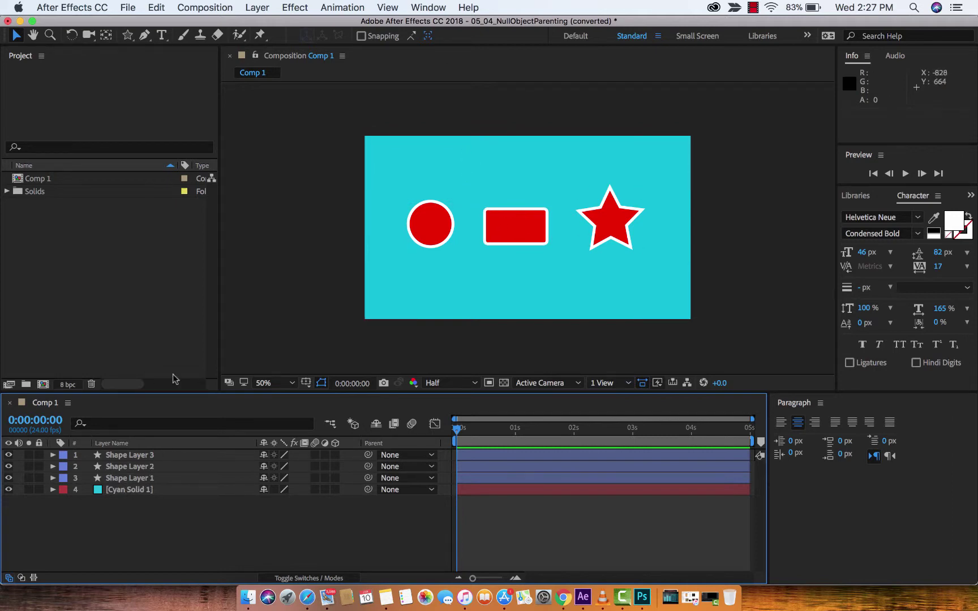
# - Look over the Composition menu and click through Shape Layers 1–3, then deselect all
pyautogui.click(201, 5)
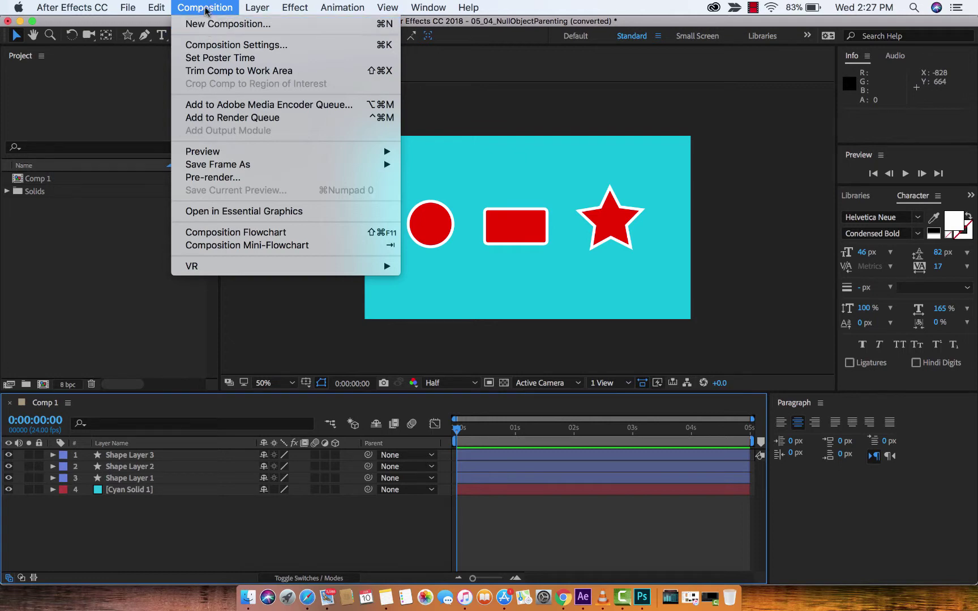
pyautogui.click(205, 7)
pyautogui.click(127, 466)
pyautogui.click(131, 456)
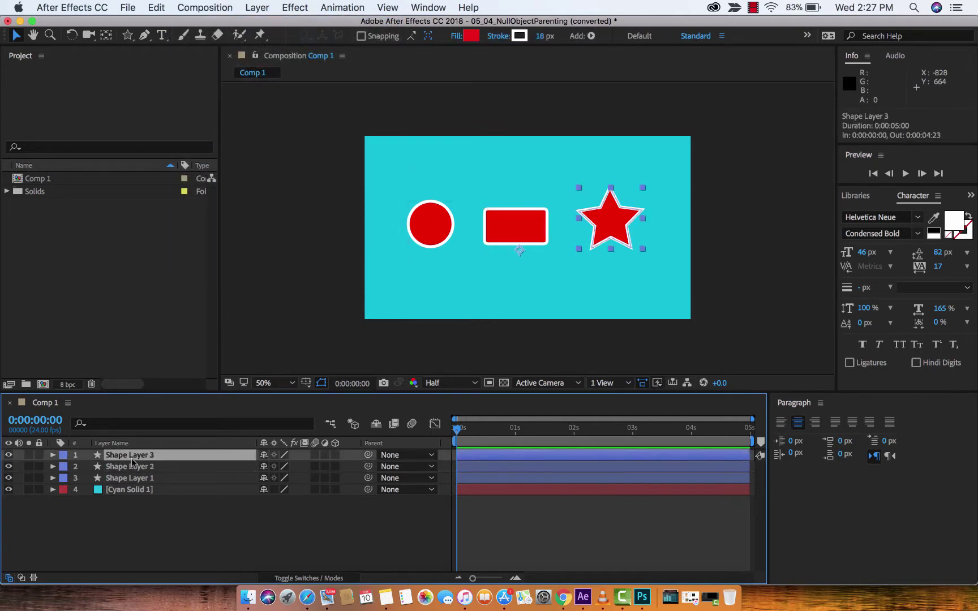
pyautogui.click(134, 480)
pyautogui.click(134, 466)
pyautogui.click(134, 457)
pyautogui.click(307, 262)
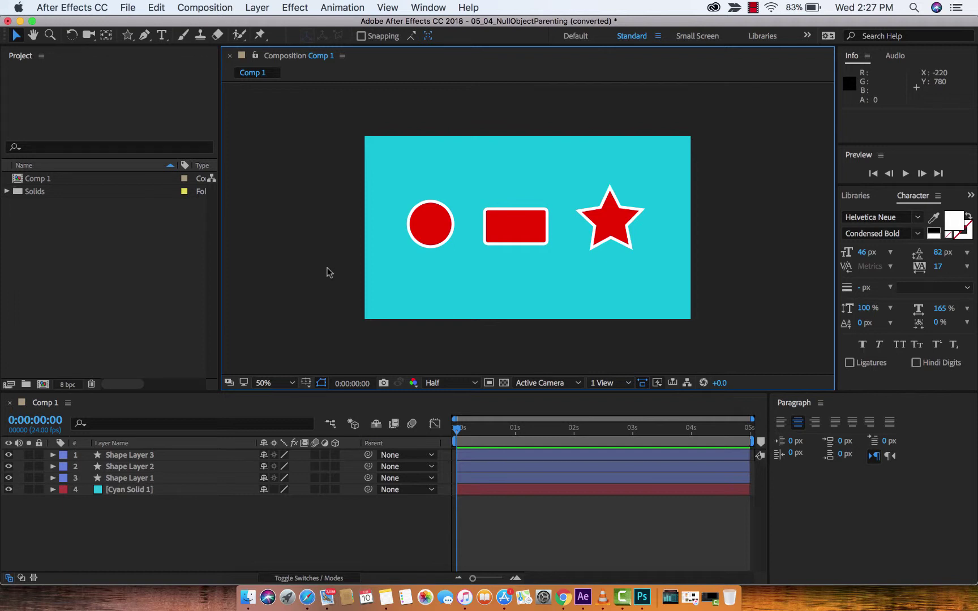
# - Add a new Null Object layer, Null 1, from Layer > New
pyautogui.click(199, 515)
pyautogui.click(256, 8)
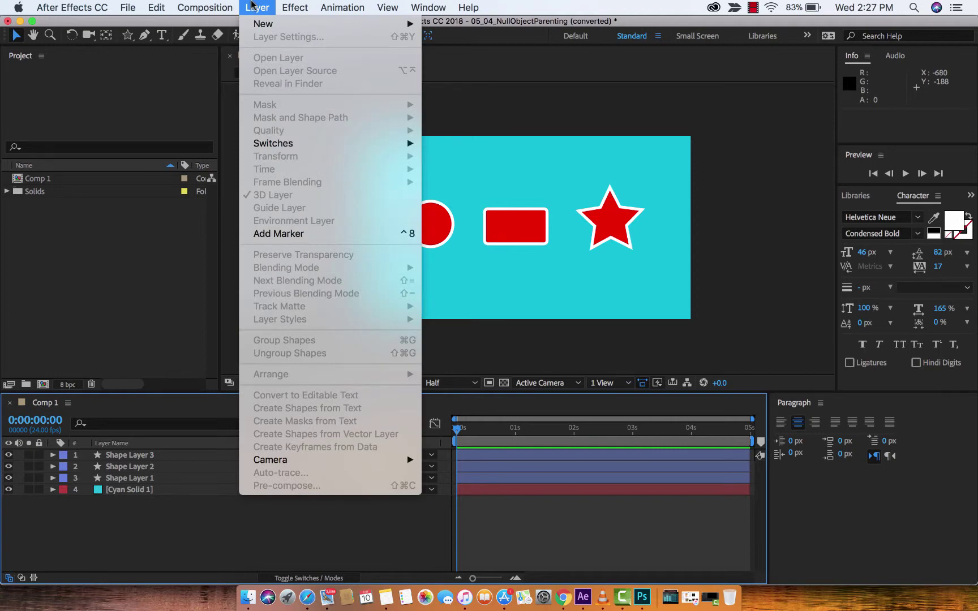
pyautogui.moveTo(257, 26)
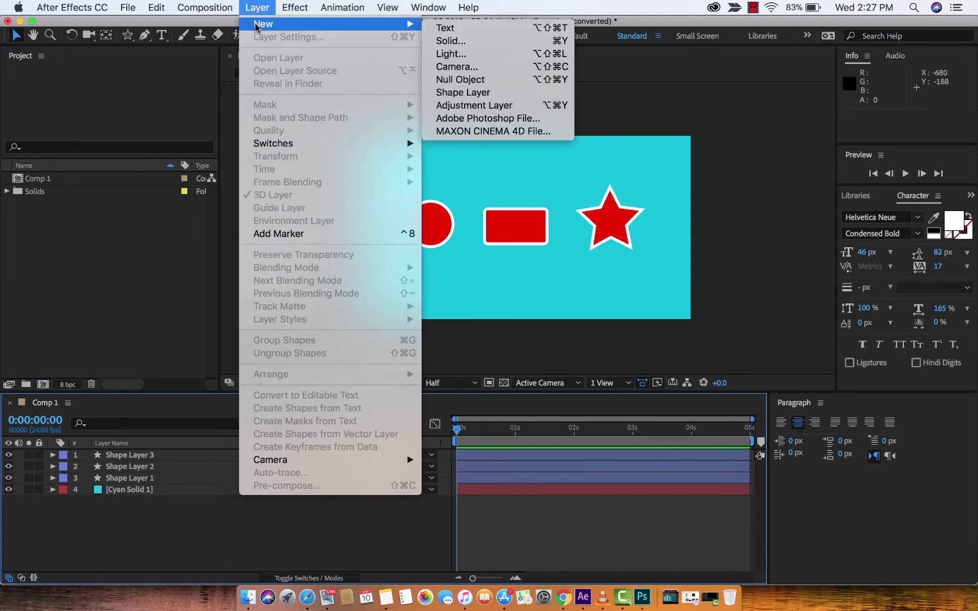
pyautogui.click(479, 79)
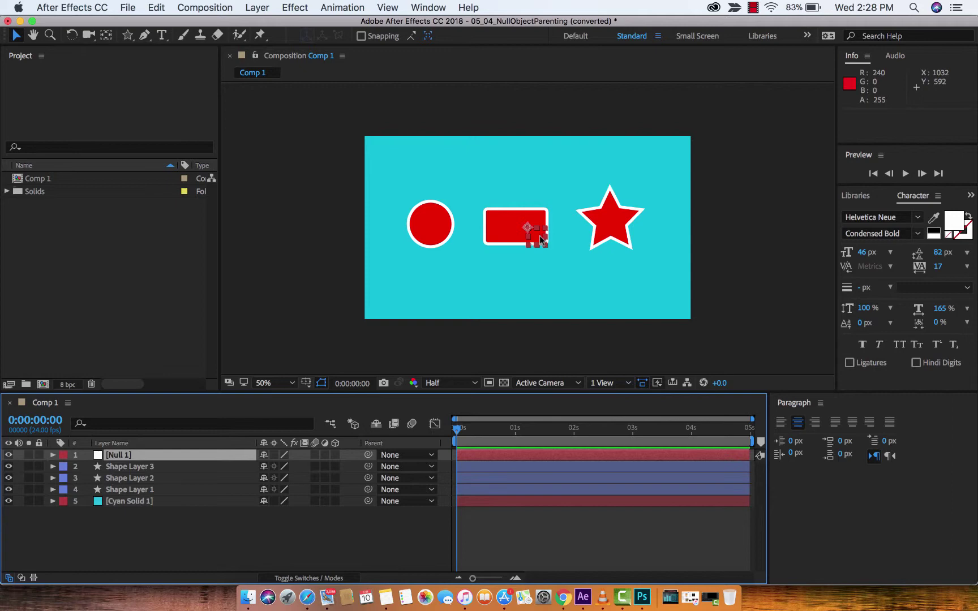
# - Select Shape Layers 1, 2 and 3 together
pyautogui.click(140, 456)
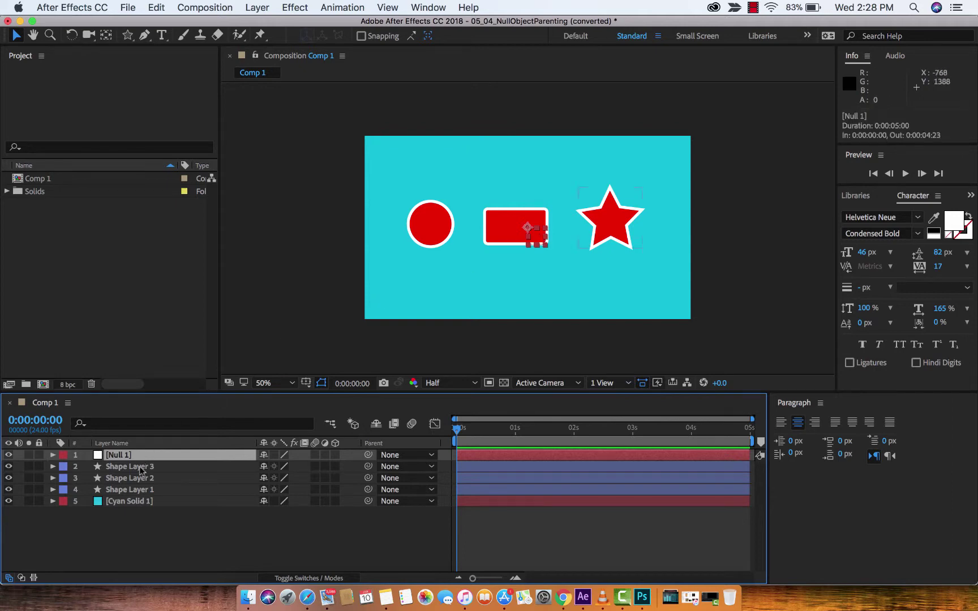
pyautogui.click(139, 466)
pyautogui.click(140, 457)
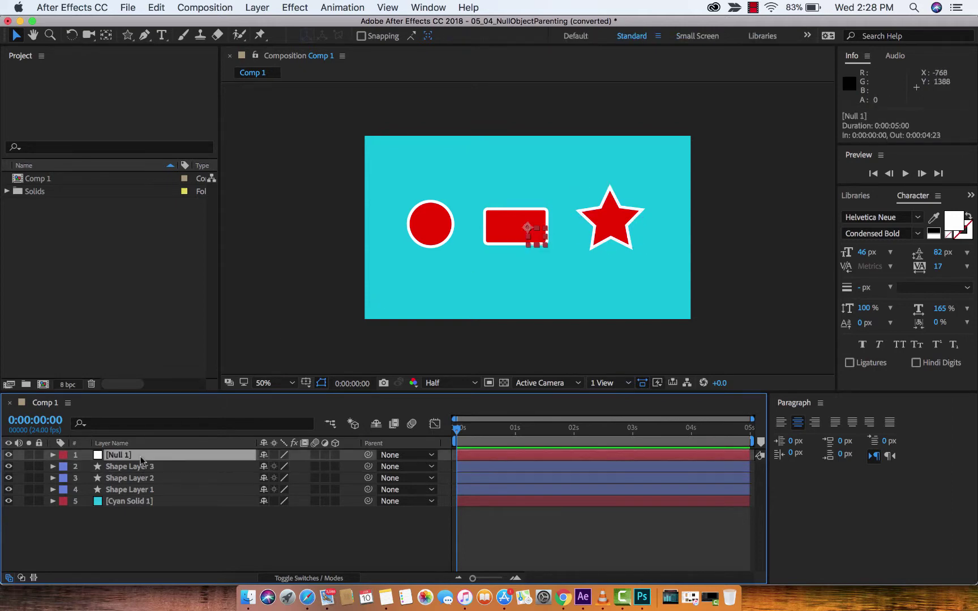
pyautogui.click(141, 490)
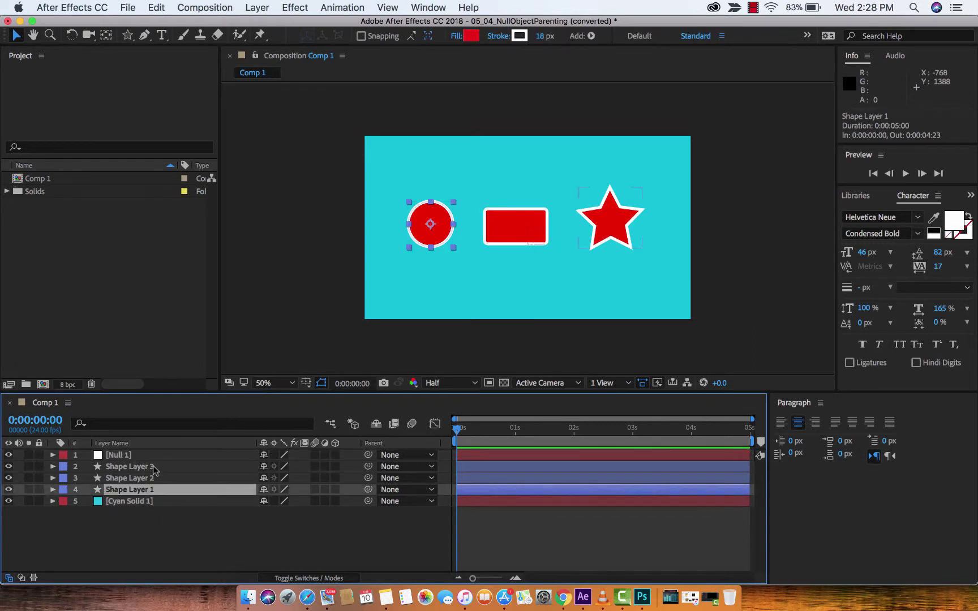
pyautogui.keyDown('shift'); pyautogui.click(153, 468); pyautogui.keyUp('shift')
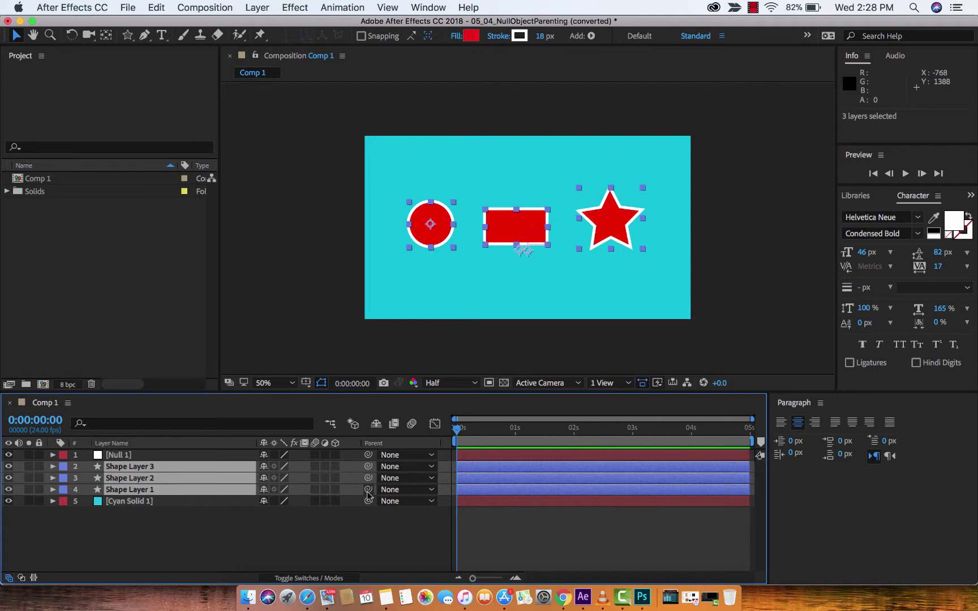
# - Pick-whip the selected shape layers to Null 1 as their parent
pyautogui.rightClick(214, 445)
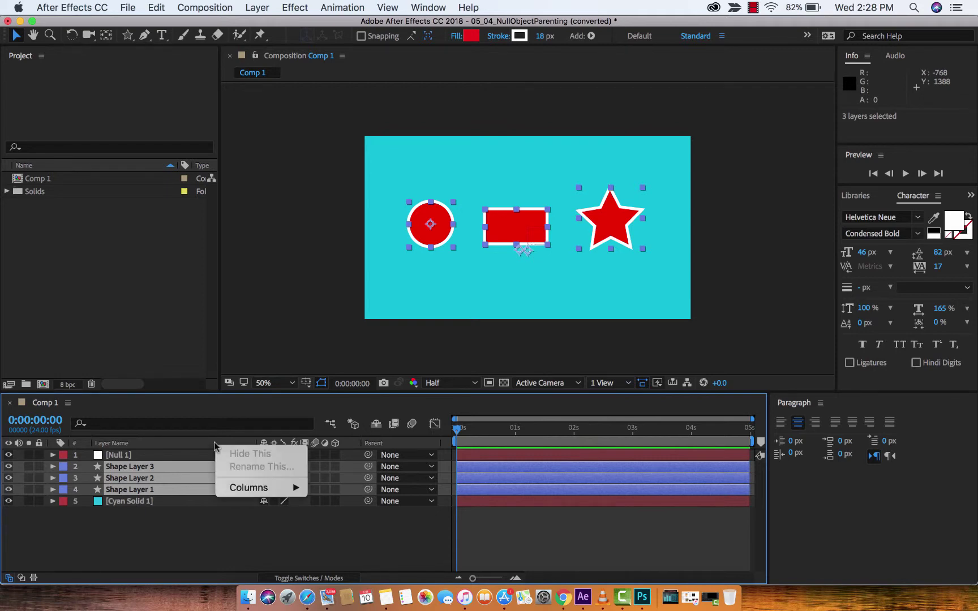
pyautogui.moveTo(249, 487)
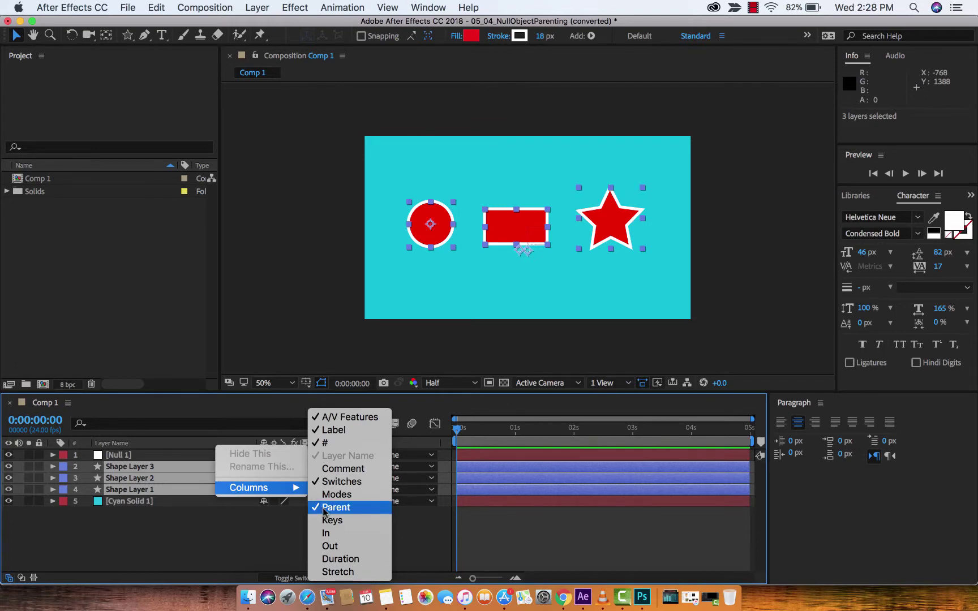
pyautogui.click(229, 540)
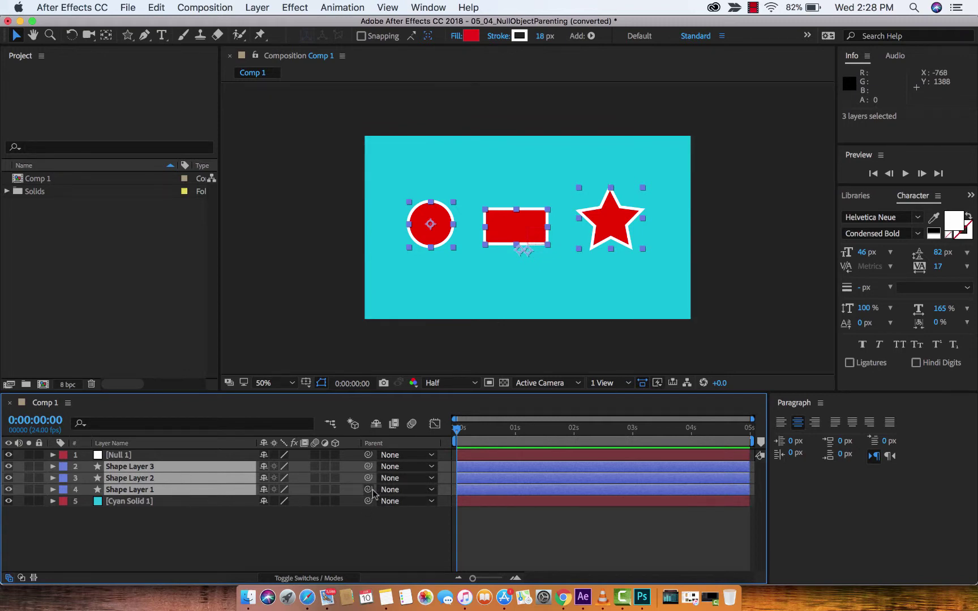
pyautogui.moveTo(368, 490); pyautogui.dragTo(129, 460)
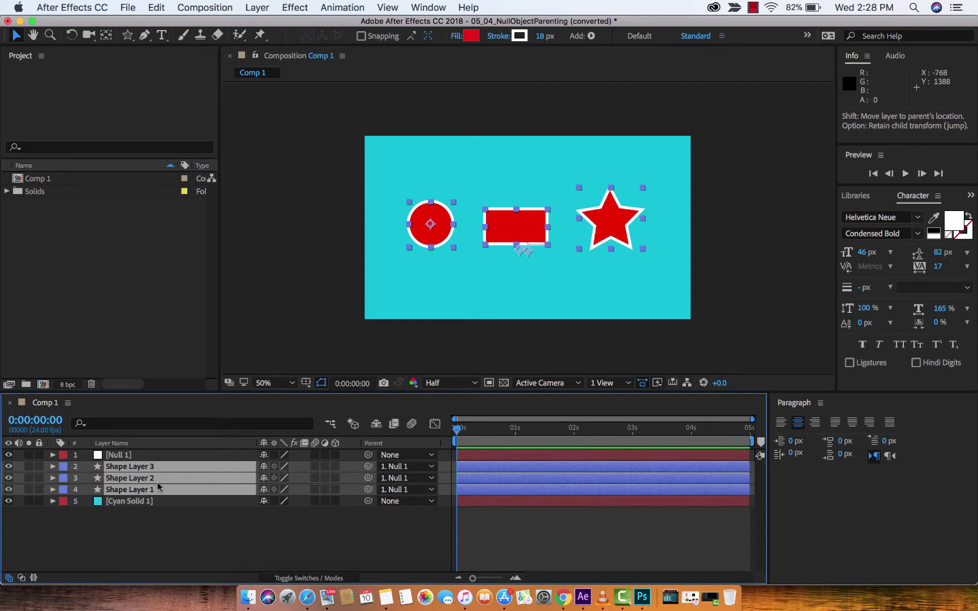
pyautogui.click(125, 458)
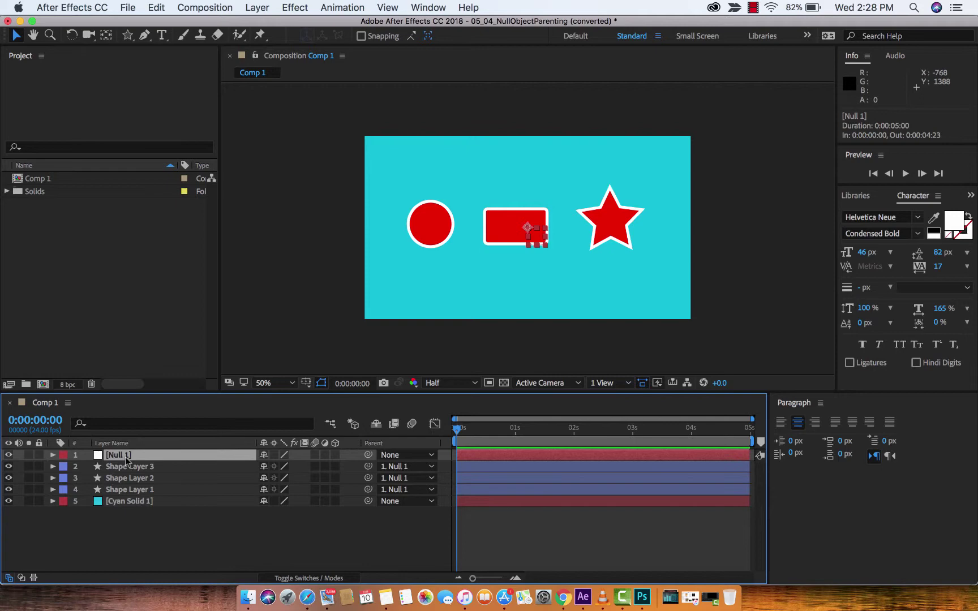
# - Set Position and Scale keyframes on Null 1's Transform at 0 seconds
pyautogui.click(52, 456)
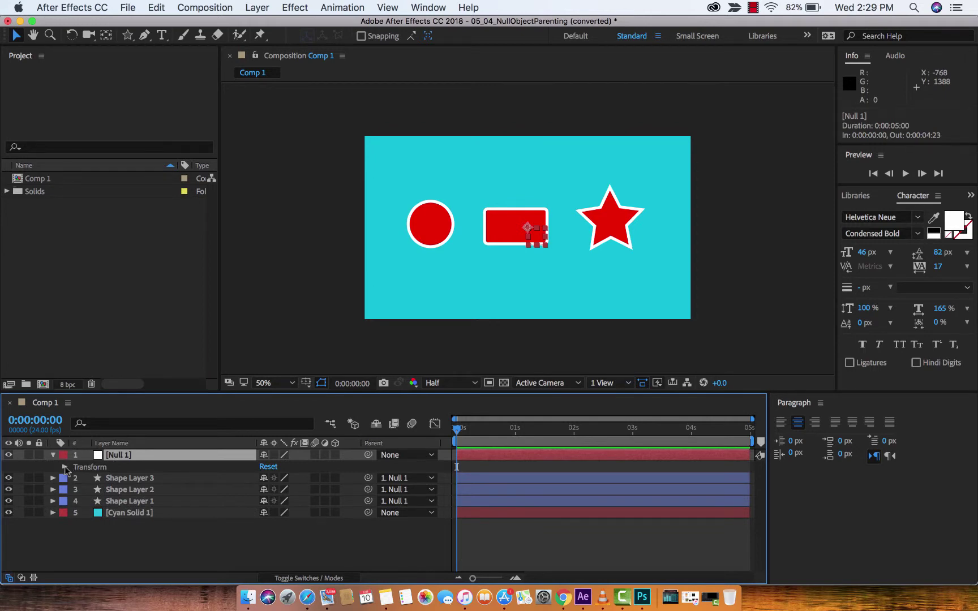
pyautogui.click(65, 467)
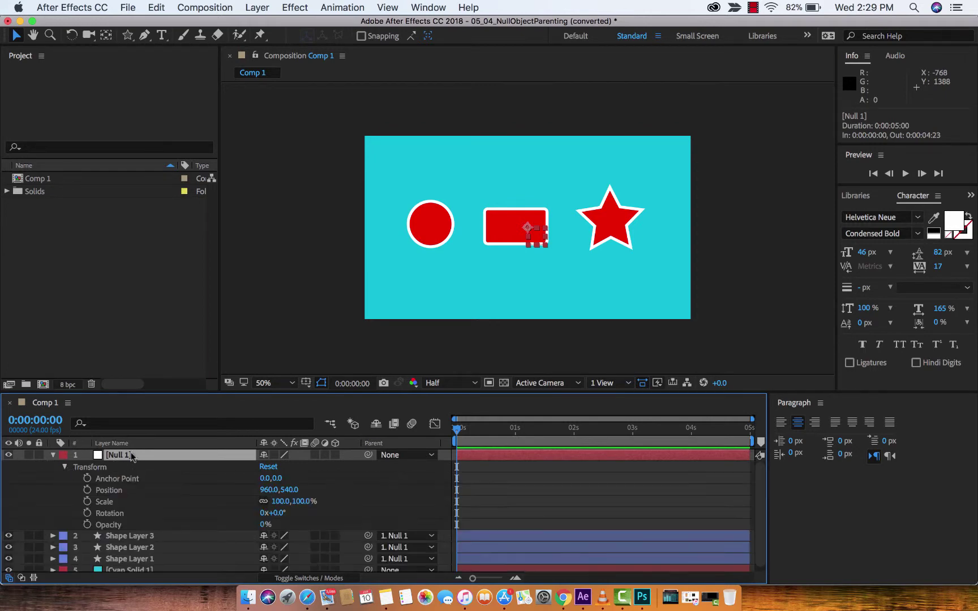
pyautogui.click(108, 490)
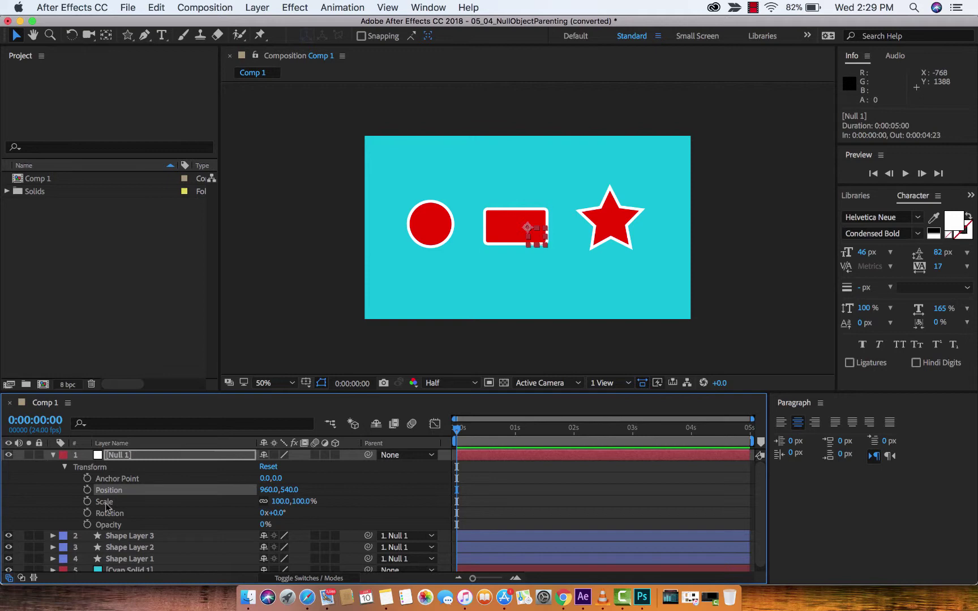
pyautogui.keyDown('shift'); pyautogui.click(107, 502); pyautogui.keyUp('shift')
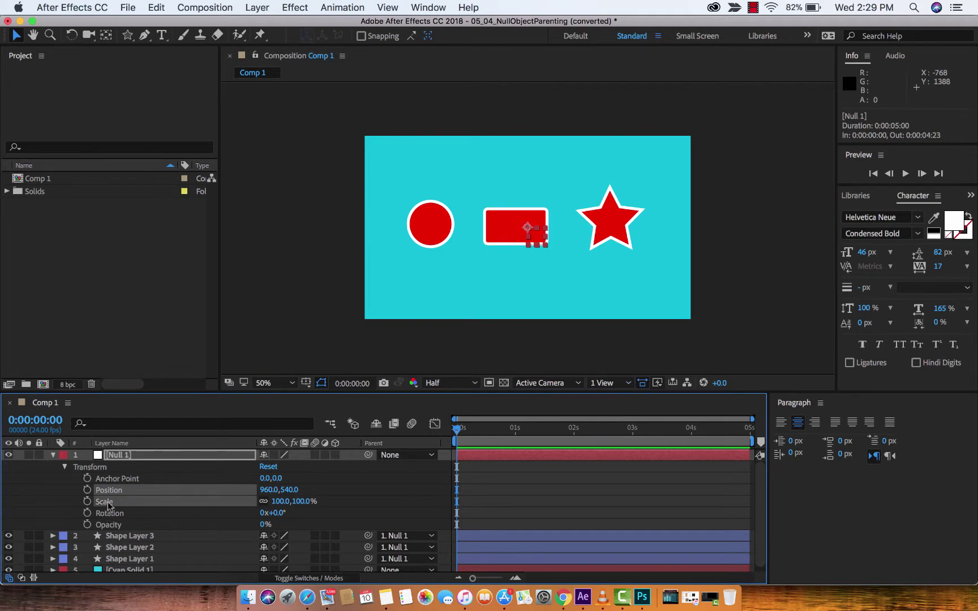
pyautogui.moveTo(459, 434)
pyautogui.mouseDown()
pyautogui.moveTo(499, 434)
pyautogui.moveTo(457, 434)
pyautogui.mouseUp()
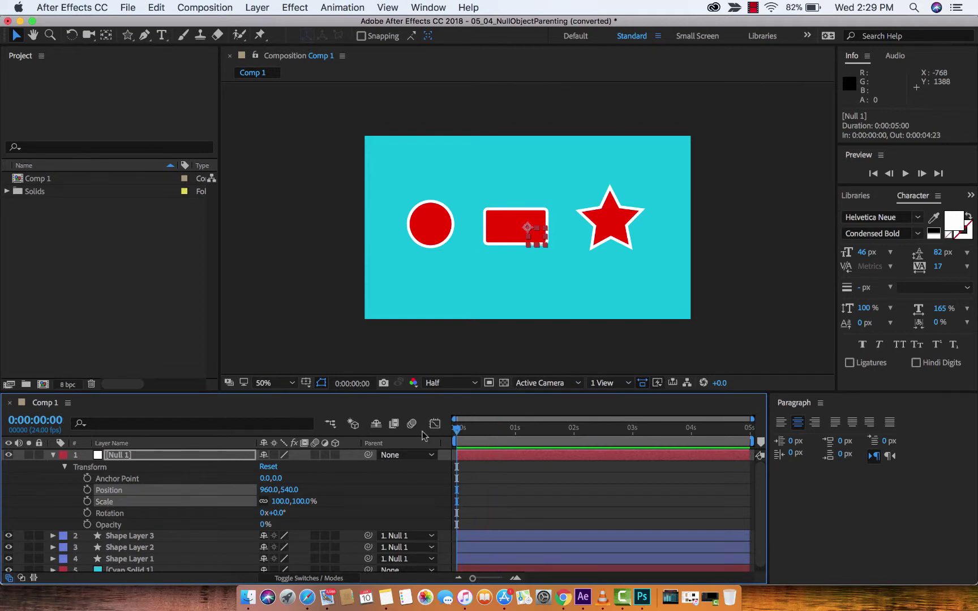
pyautogui.click(88, 490)
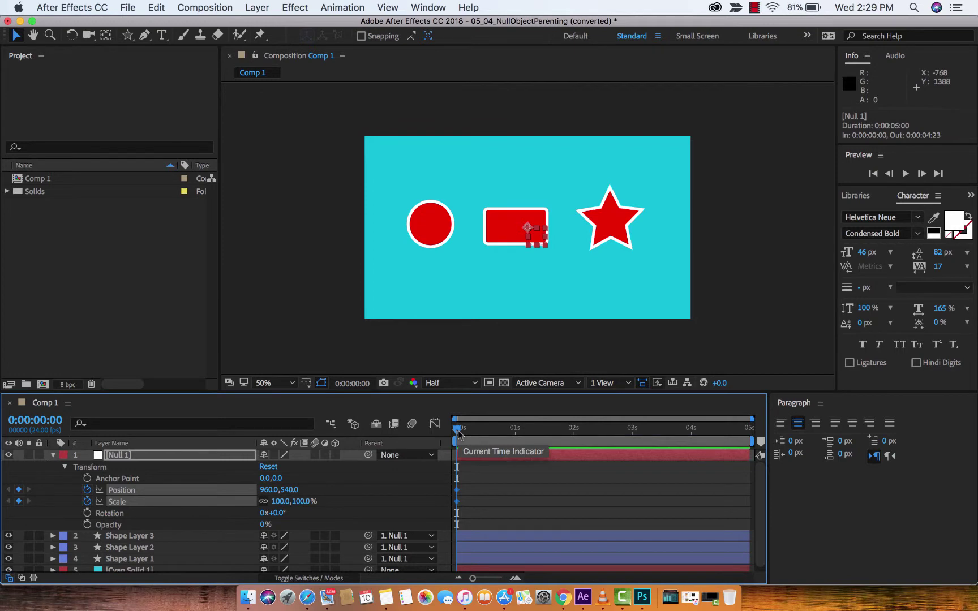
# - At 1 second, set Null 1's Scale to 78% and Position Y to 333
pyautogui.moveTo(458, 434); pyautogui.dragTo(515, 435)
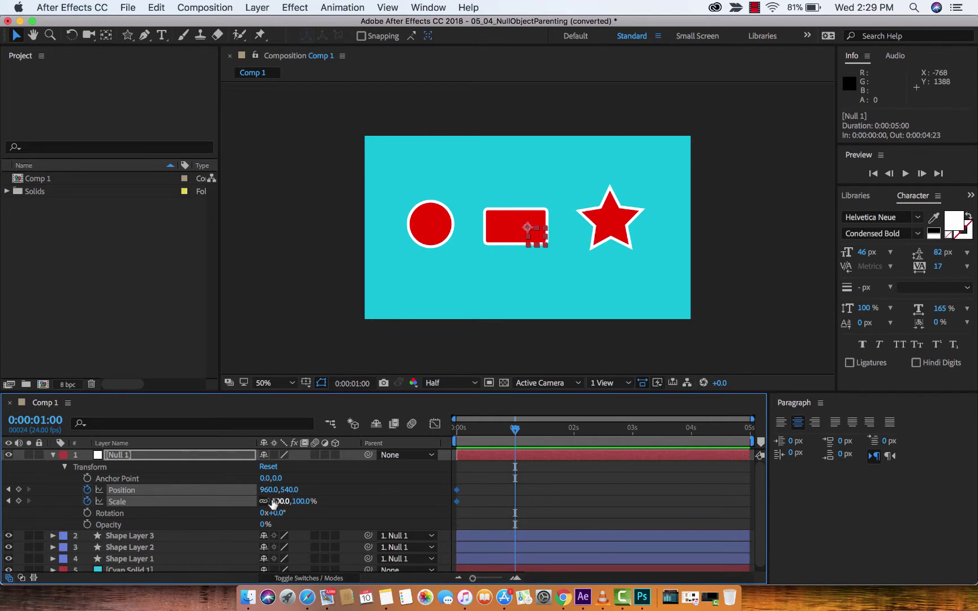
pyautogui.moveTo(278, 503); pyautogui.dragTo(265, 502)
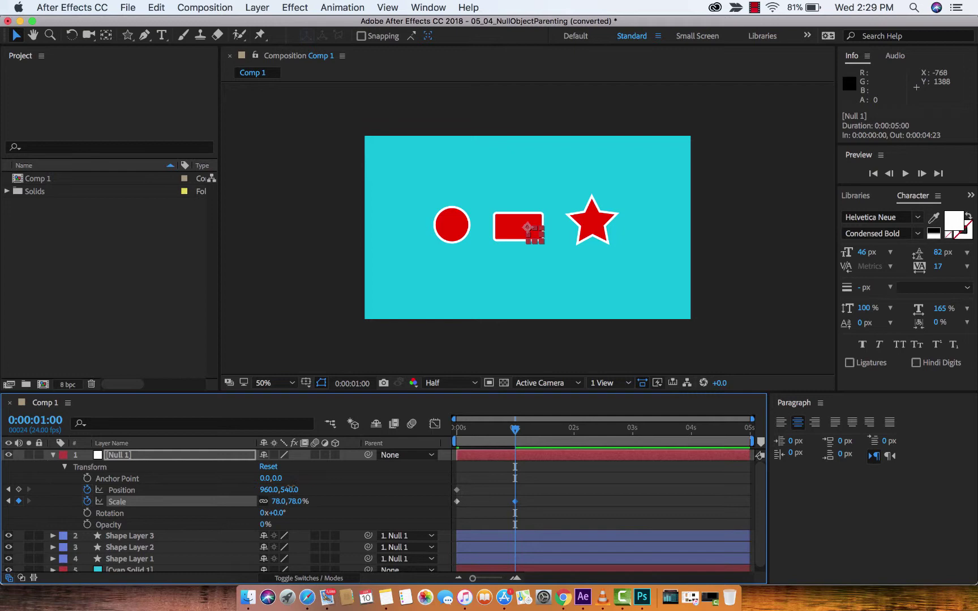
pyautogui.moveTo(286, 490); pyautogui.dragTo(105, 498)
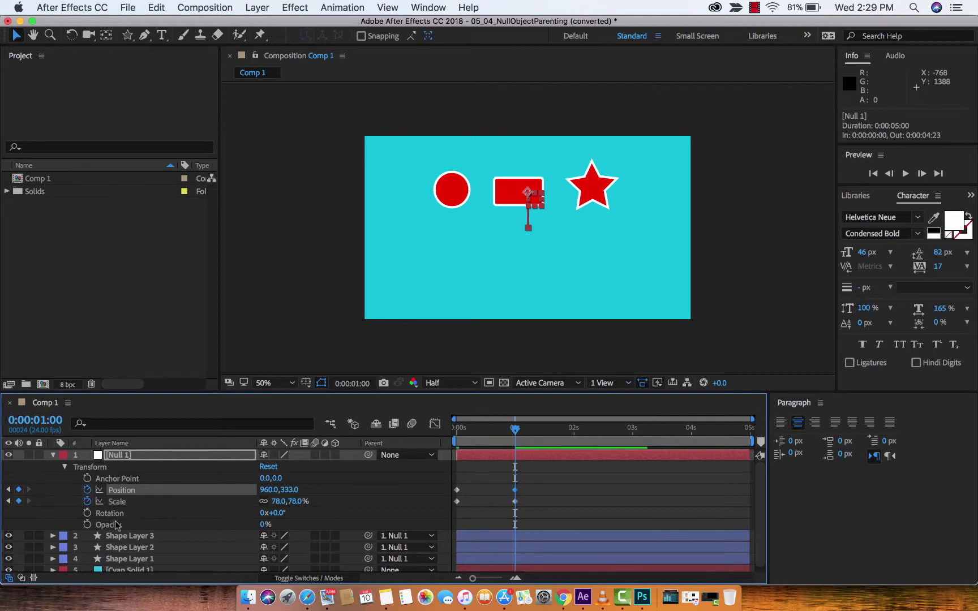
pyautogui.click(125, 459)
pyautogui.click(53, 455)
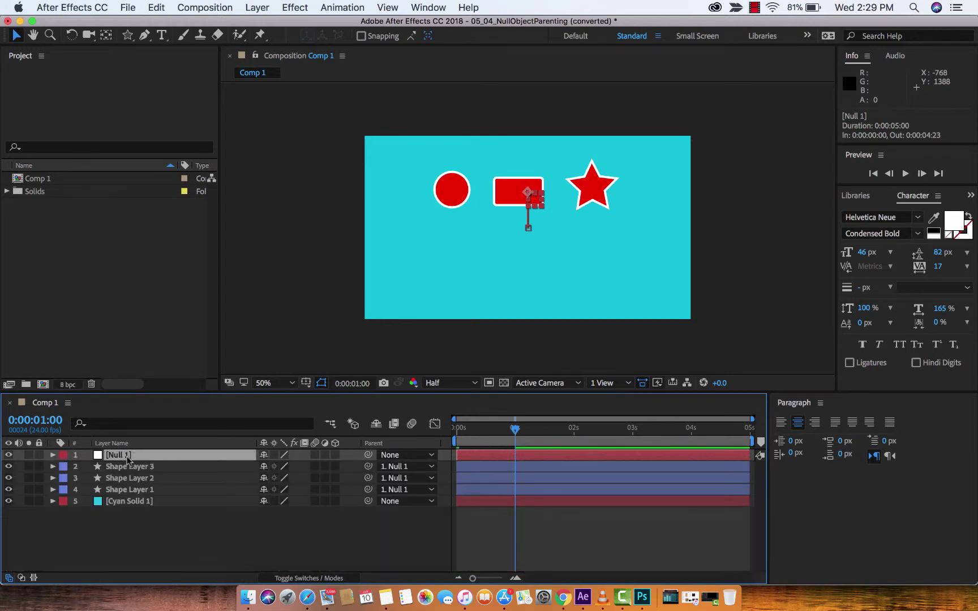
# - Rewind Comp 1 to 0 s, preview it in a maximized viewer, then restore
pyautogui.click(336, 537)
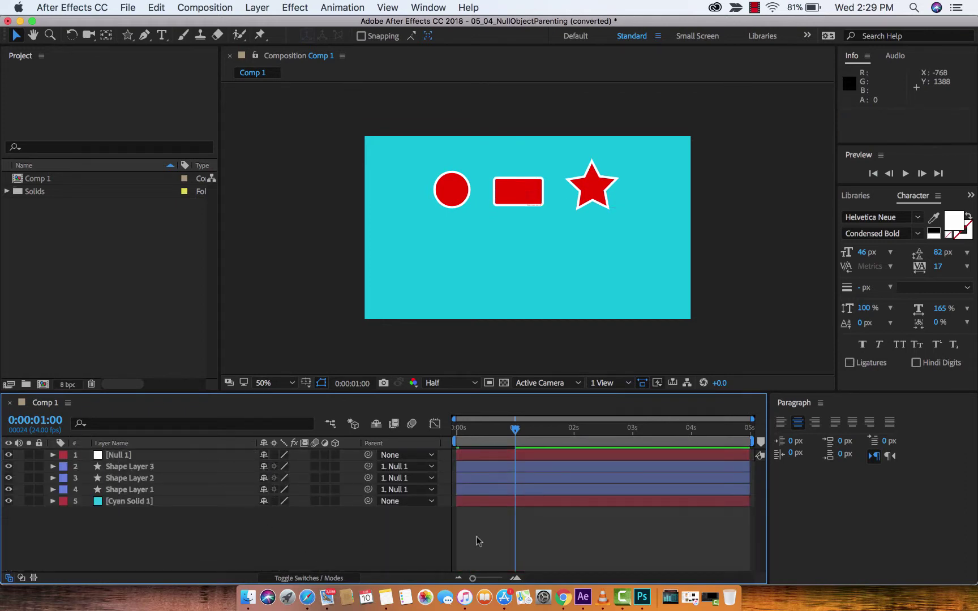
pyautogui.moveTo(514, 429); pyautogui.dragTo(454, 438)
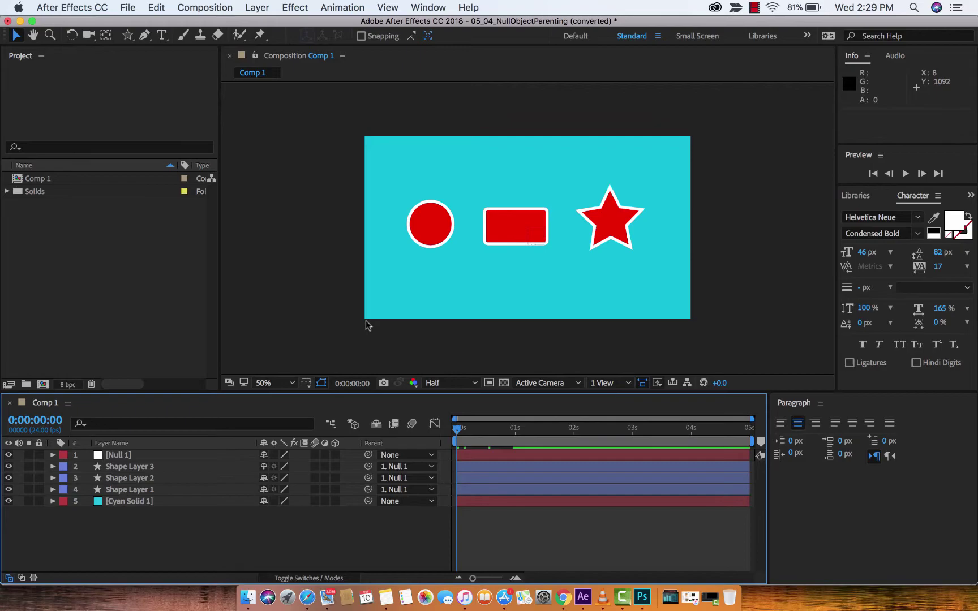
pyautogui.press('`')
pyautogui.press('space')
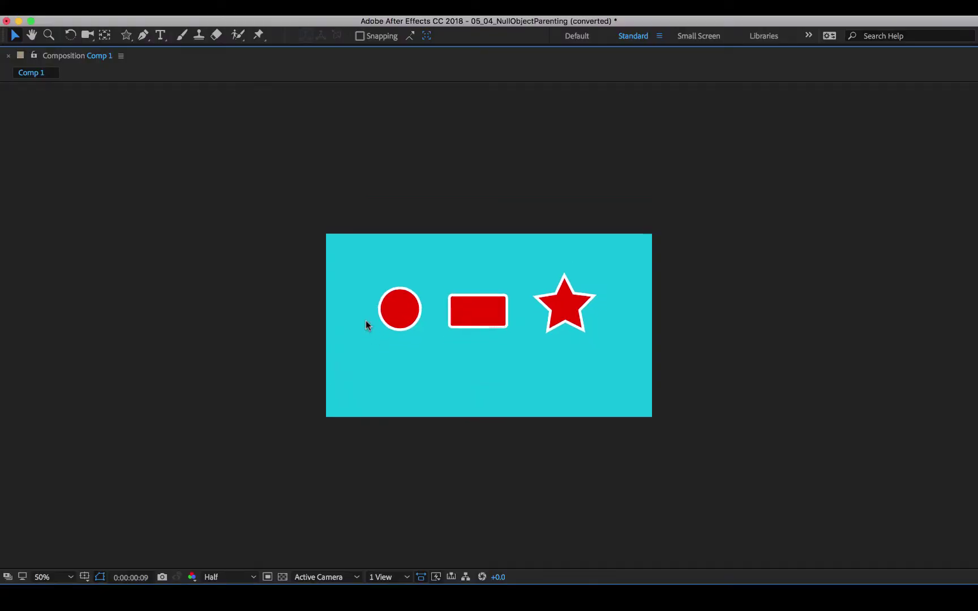
pyautogui.press('space')
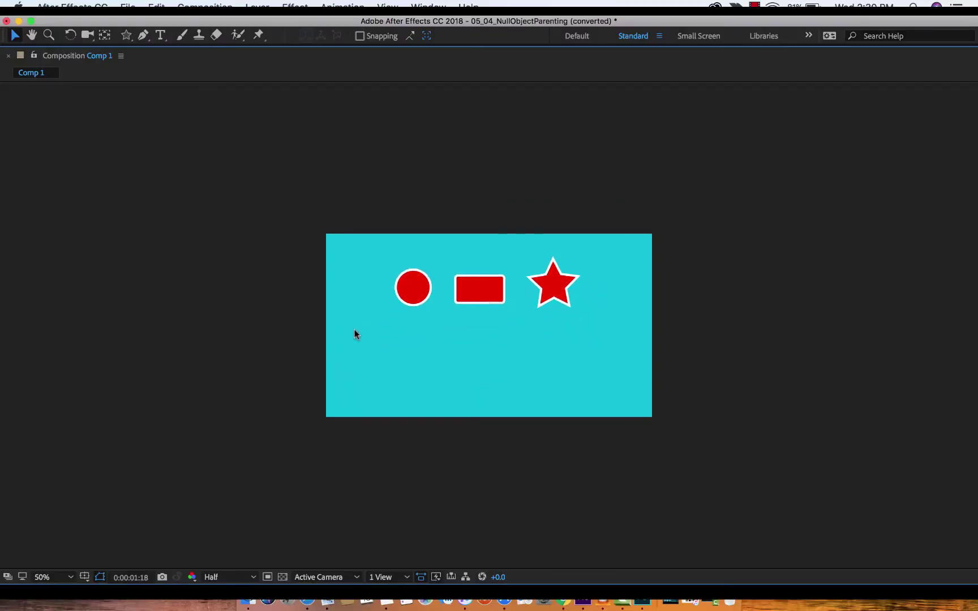
pyautogui.press('`')
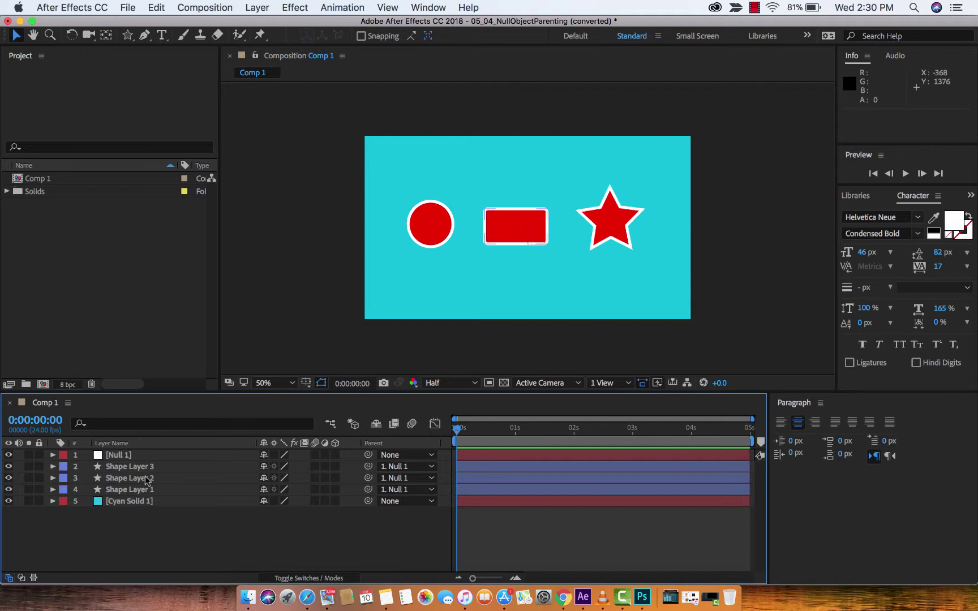
pyautogui.click(116, 456)
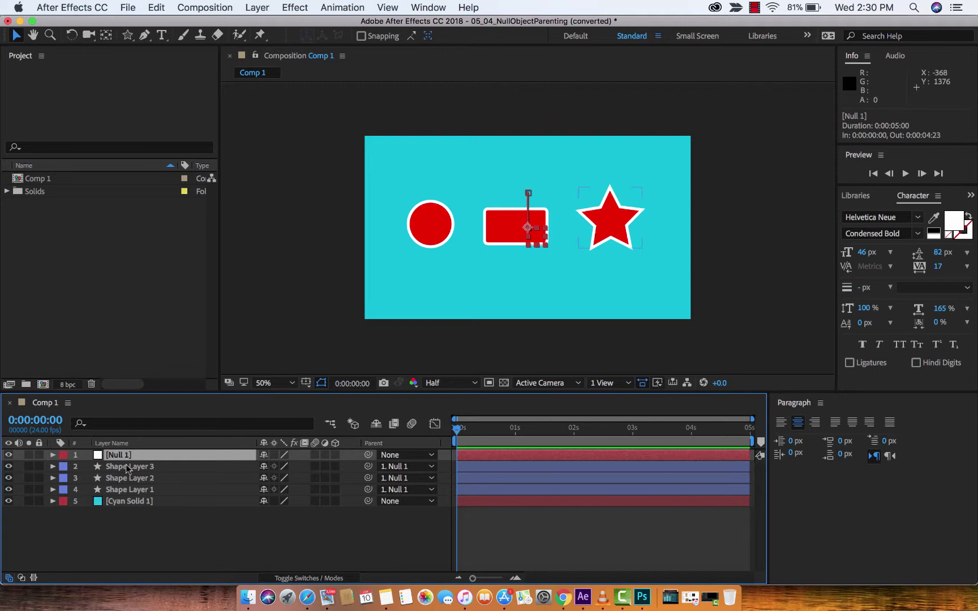
# - Delete Null 1 and add a new Null Object, Null 2, via Layer > New
pyautogui.press('Delete')
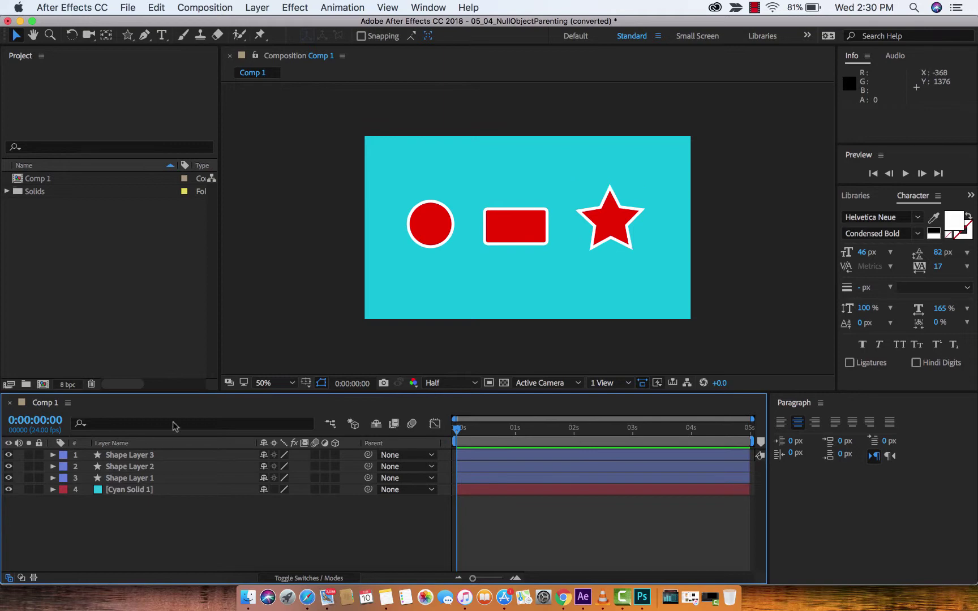
pyautogui.click(262, 6)
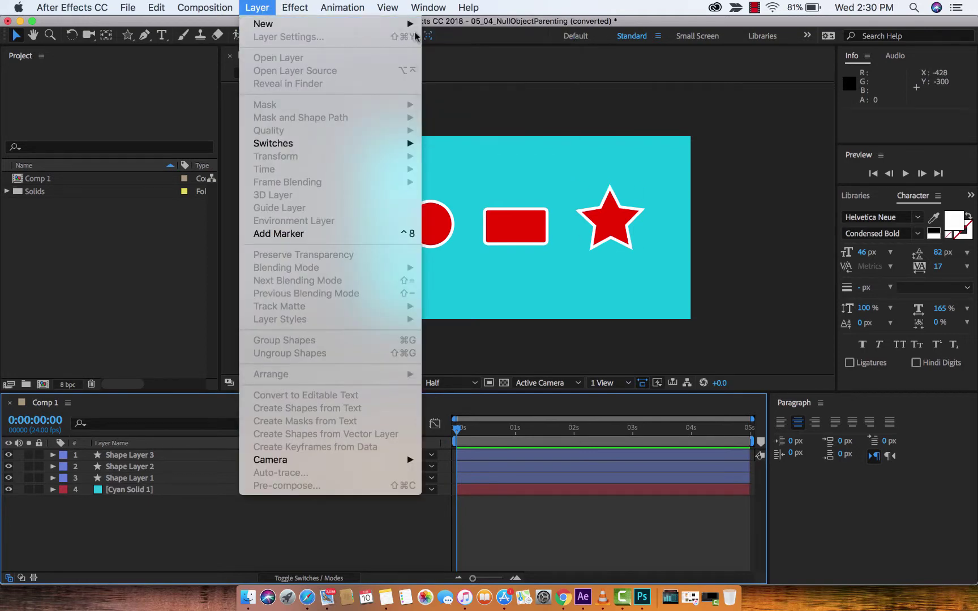
pyautogui.moveTo(292, 7)
pyautogui.moveTo(257, 7)
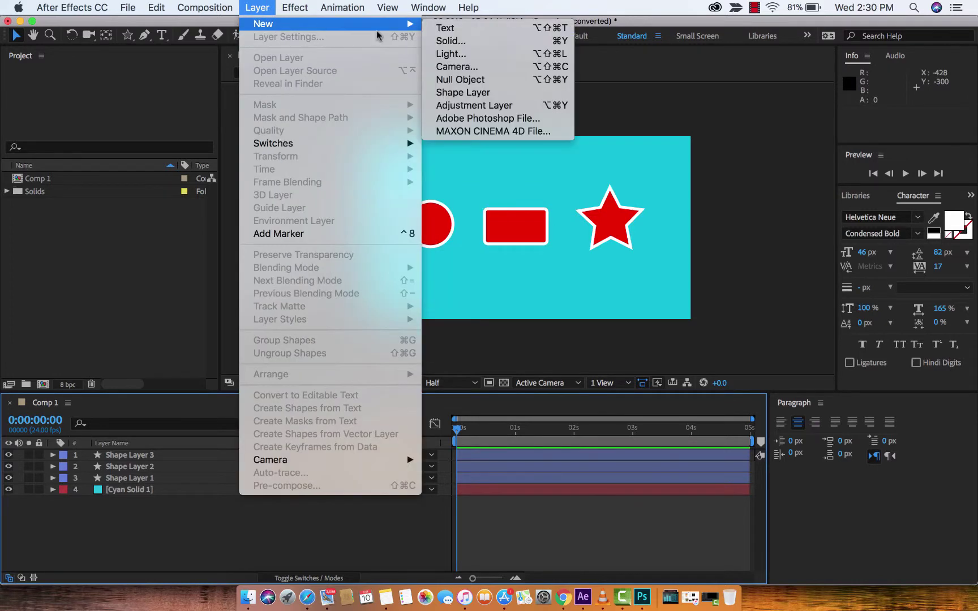
pyautogui.click(462, 82)
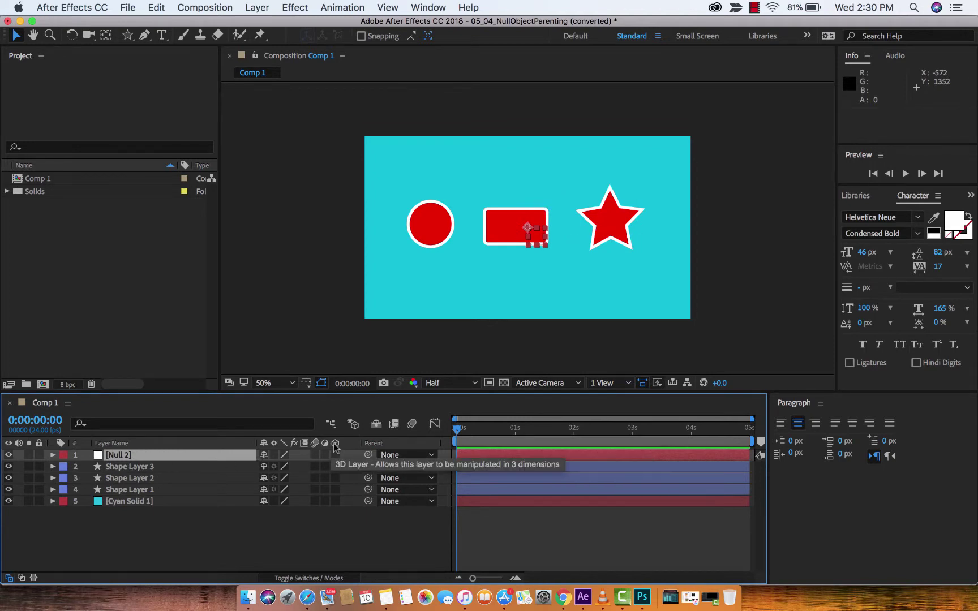
pyautogui.rightClick(217, 443)
pyautogui.moveTo(239, 485)
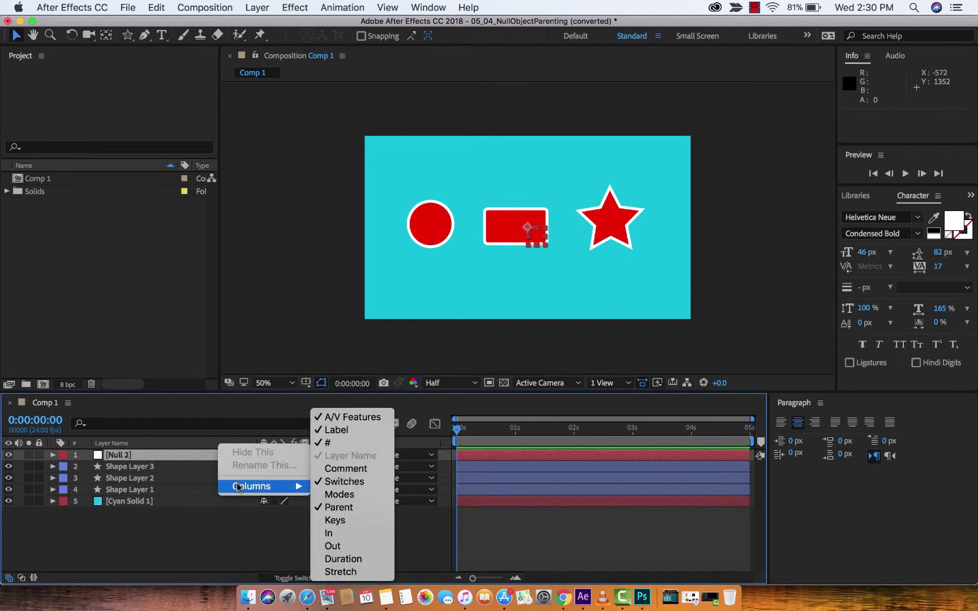
pyautogui.click(358, 482)
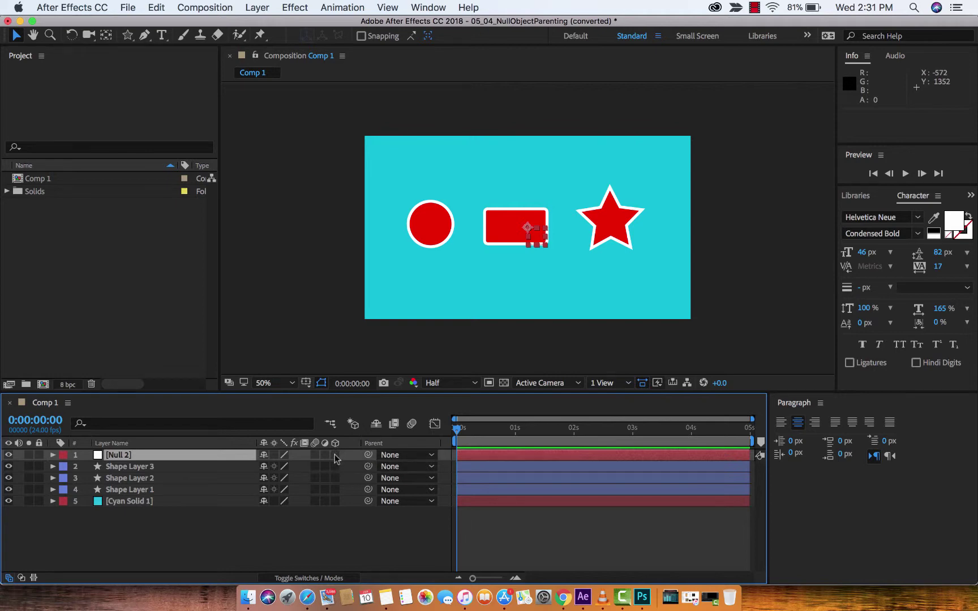
# - Enable 3D for Null 2 and Shape Layers 1–3, and rename the null 3D Null
pyautogui.click(335, 455)
pyautogui.moveTo(334, 456); pyautogui.dragTo(335, 490)
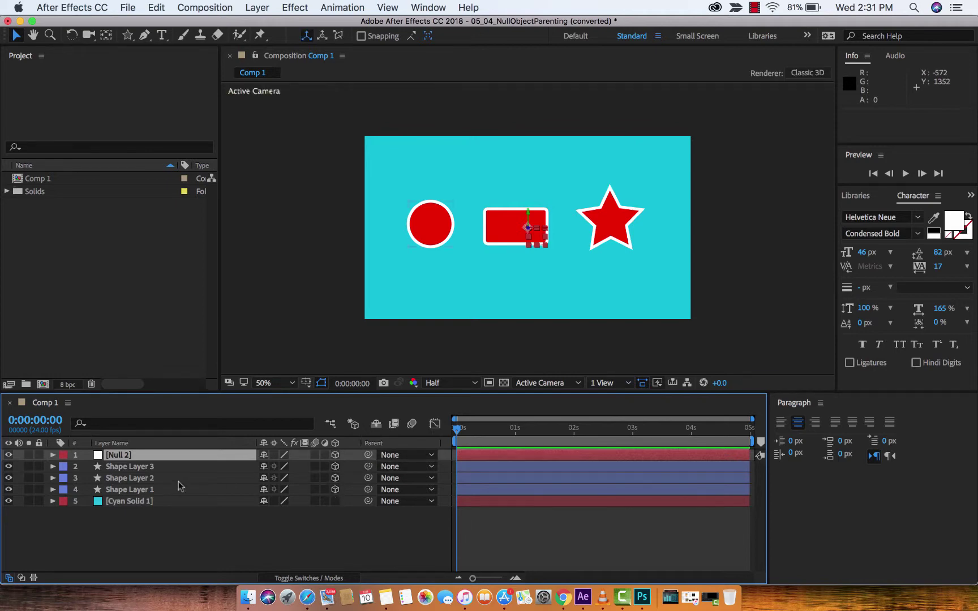
pyautogui.click(131, 454)
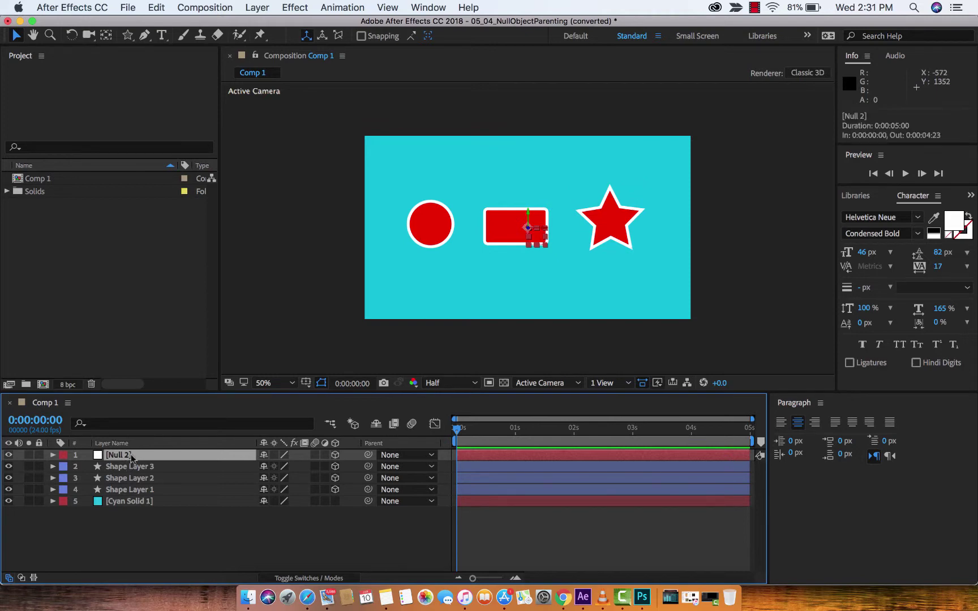
pyautogui.press('Return')
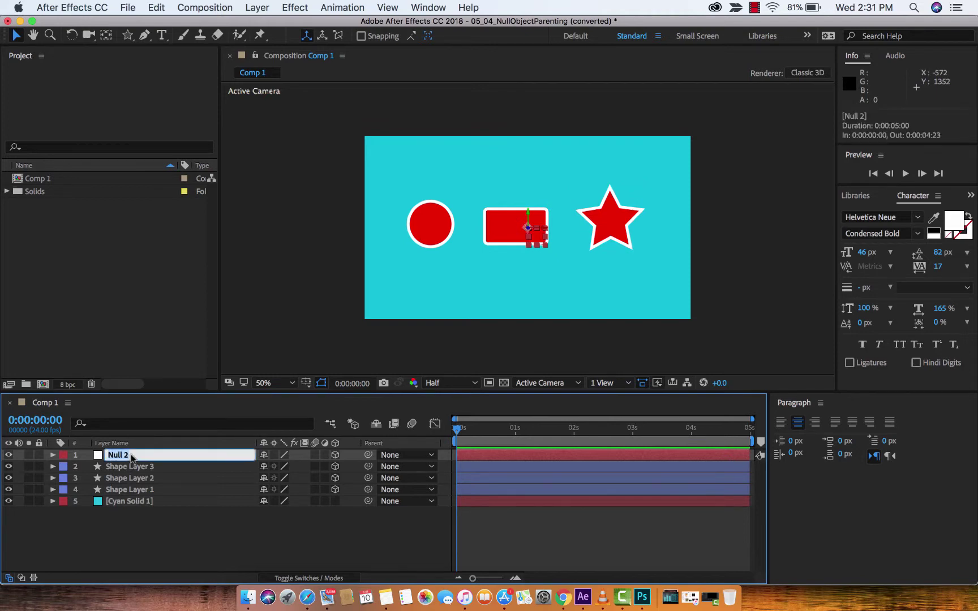
pyautogui.write('3D')
pyautogui.press('Return')
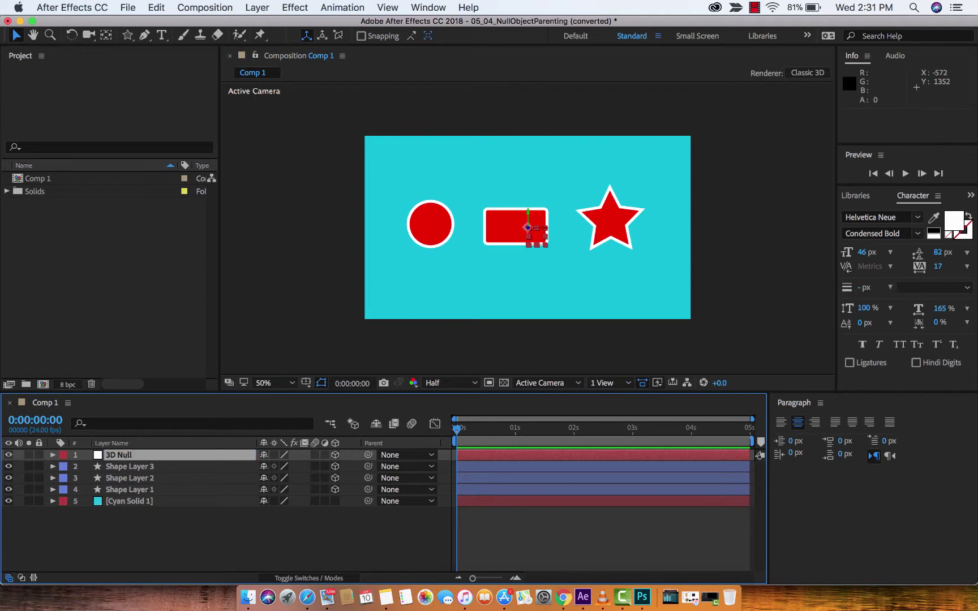
# - Select Shape Layers 1–3 and pick-whip them to 3D Null as parent
pyautogui.click(142, 456)
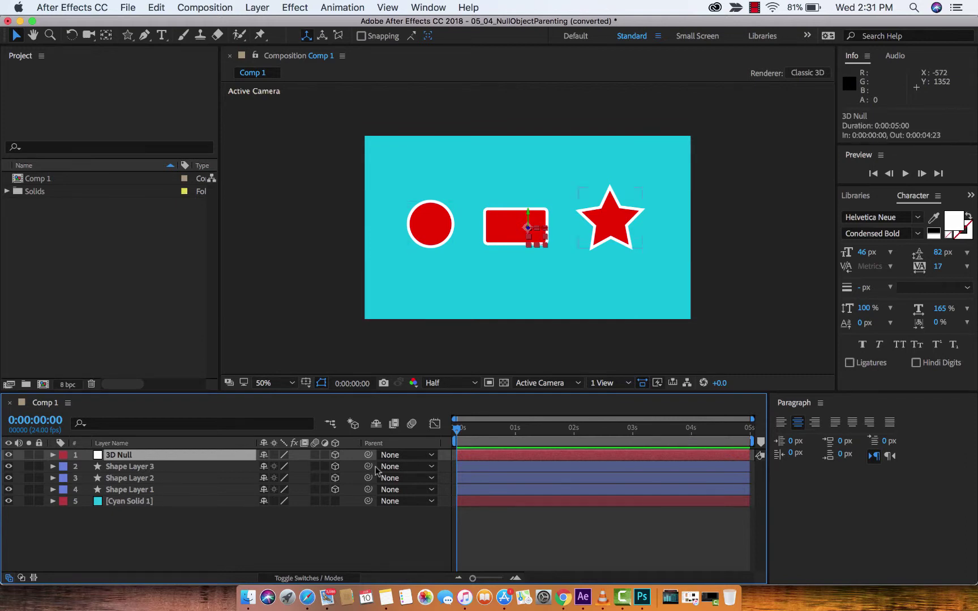
pyautogui.click(130, 490)
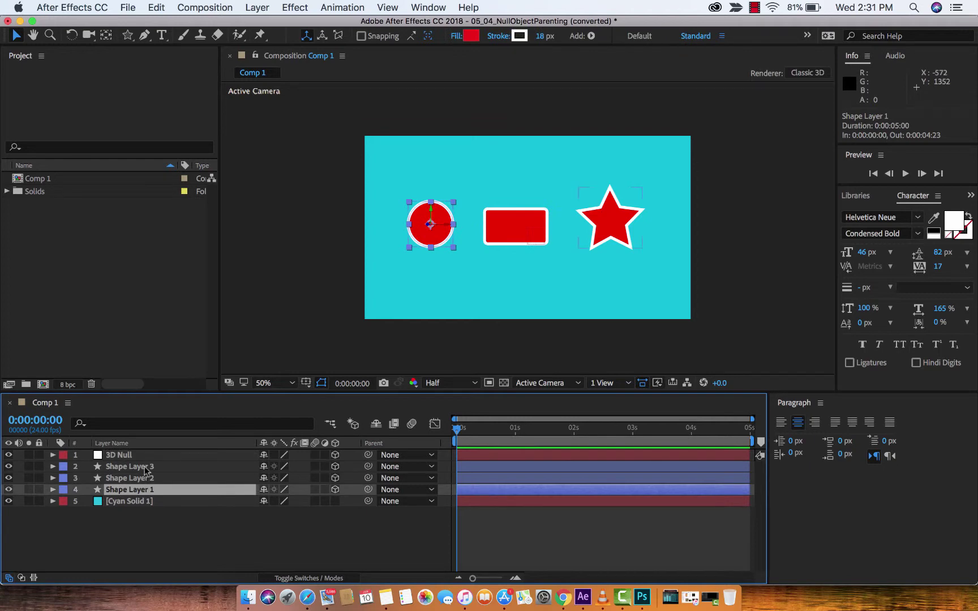
pyautogui.keyDown('shift'); pyautogui.click(146, 469); pyautogui.keyUp('shift')
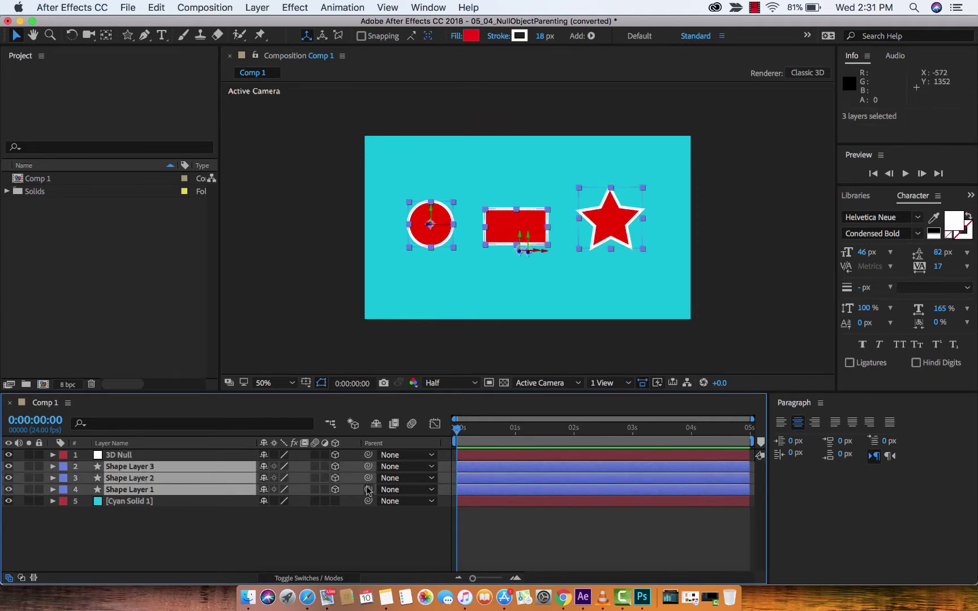
pyautogui.moveTo(368, 490); pyautogui.dragTo(137, 457)
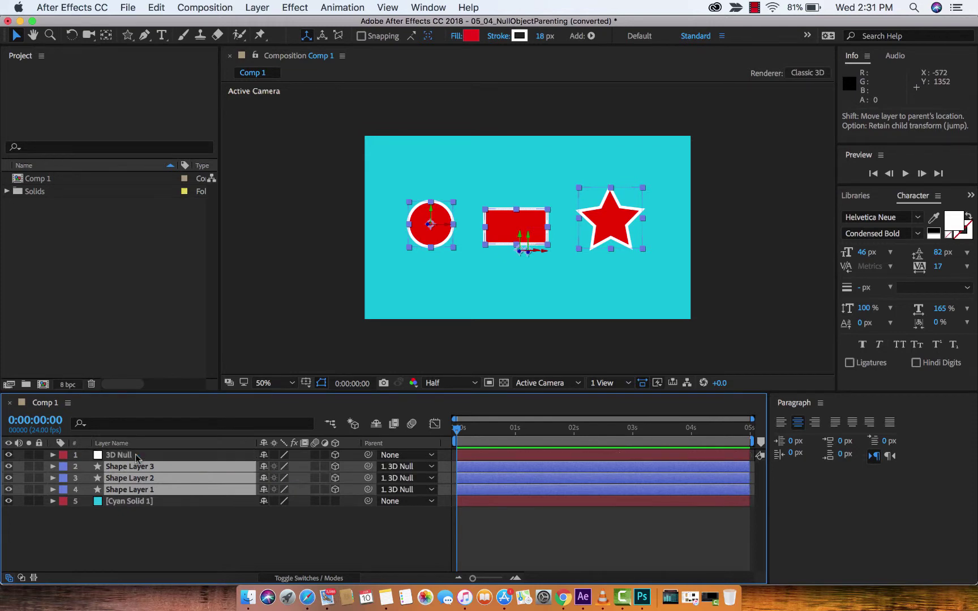
pyautogui.click(135, 455)
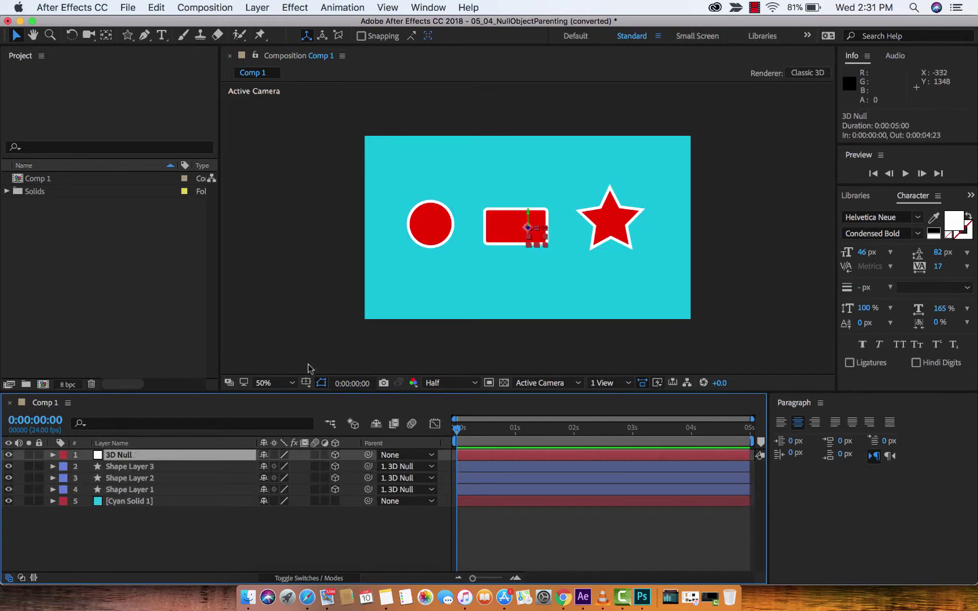
pyautogui.click(52, 455)
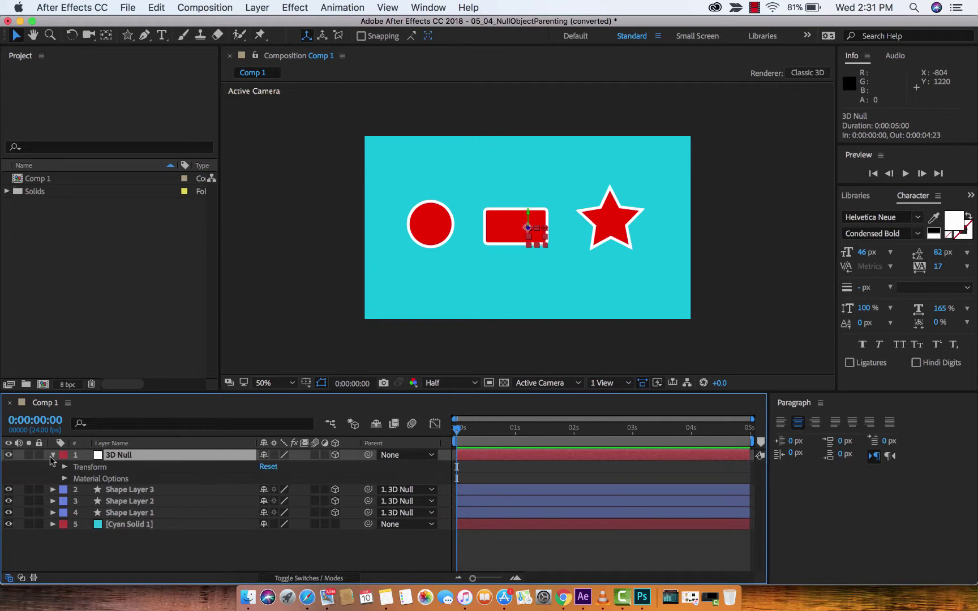
pyautogui.click(64, 467)
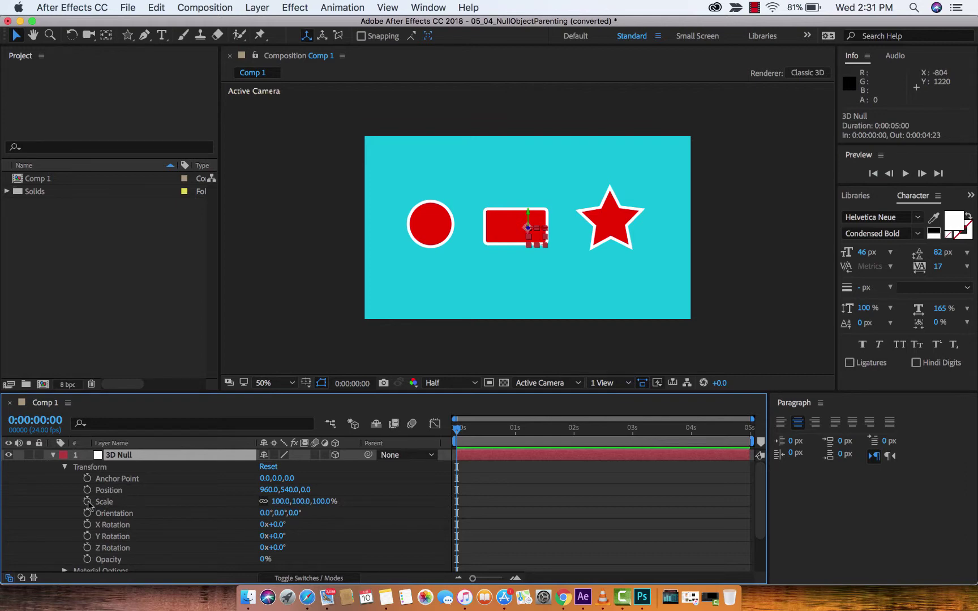
pyautogui.click(87, 501)
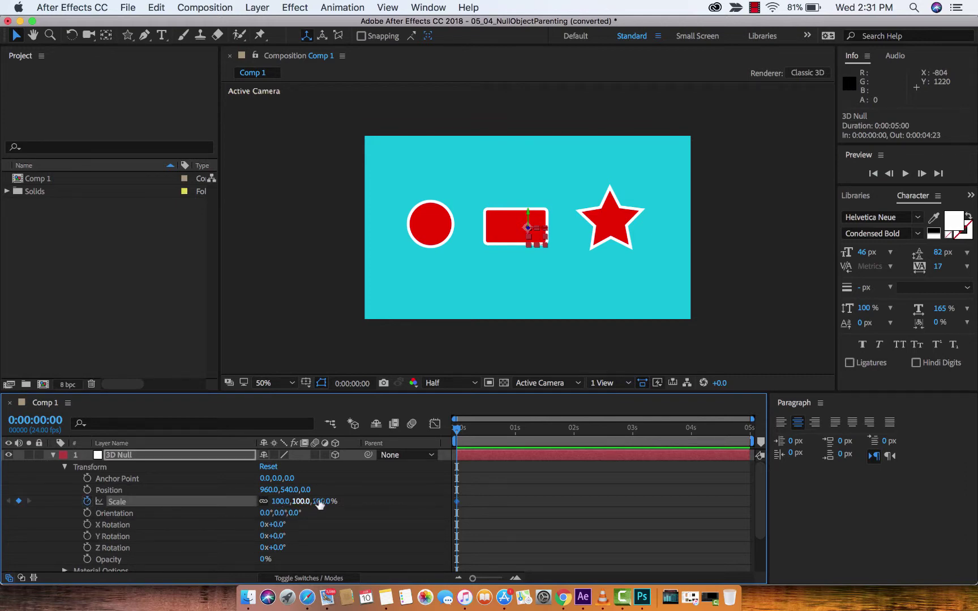
pyautogui.moveTo(316, 501); pyautogui.dragTo(306, 507)
pyautogui.press('super+z')
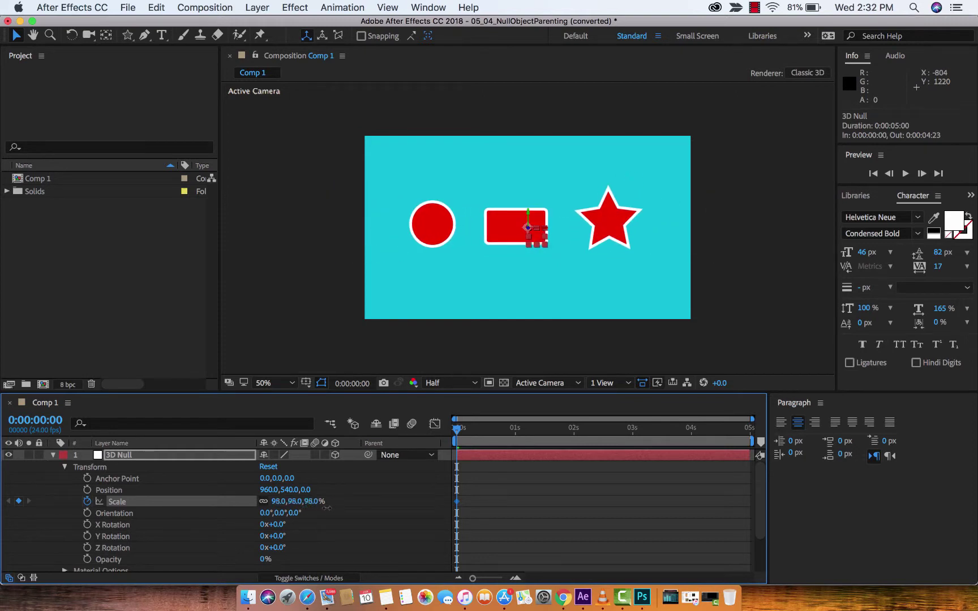
pyautogui.click(88, 501)
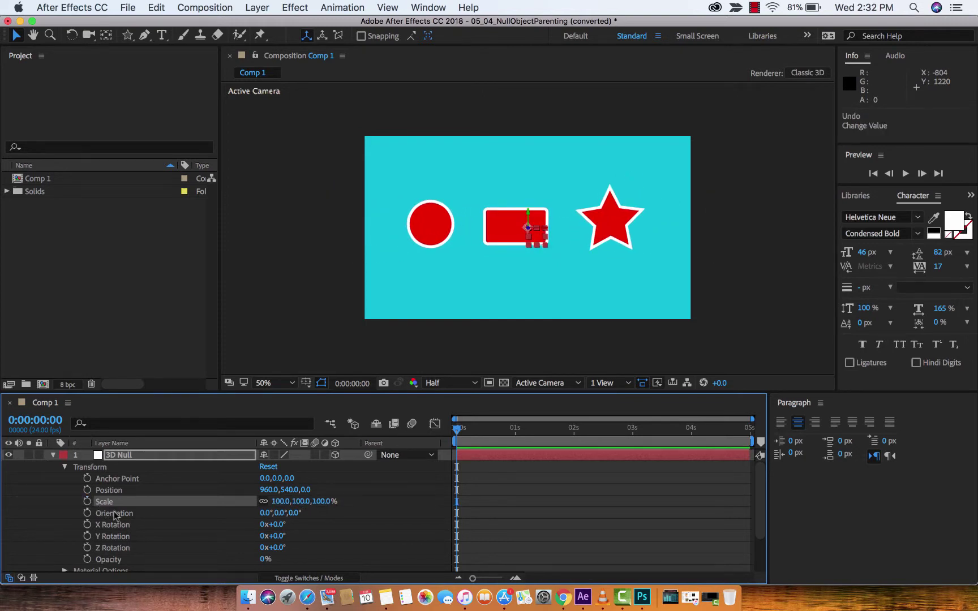
pyautogui.click(116, 515)
# - Set 0 s keyframes for 3D Null's Orientation and X, Y, Z Rotation
pyautogui.click(88, 513)
pyautogui.click(88, 524)
pyautogui.click(88, 536)
pyautogui.click(88, 547)
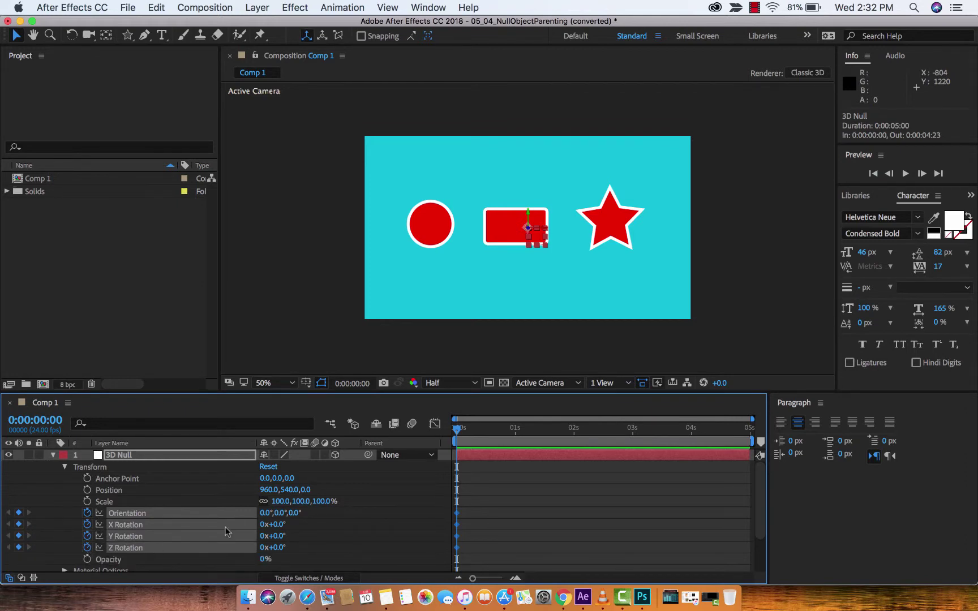
pyautogui.moveTo(294, 513); pyautogui.dragTo(492, 509)
pyautogui.press('super+z')
pyautogui.press('super+z')
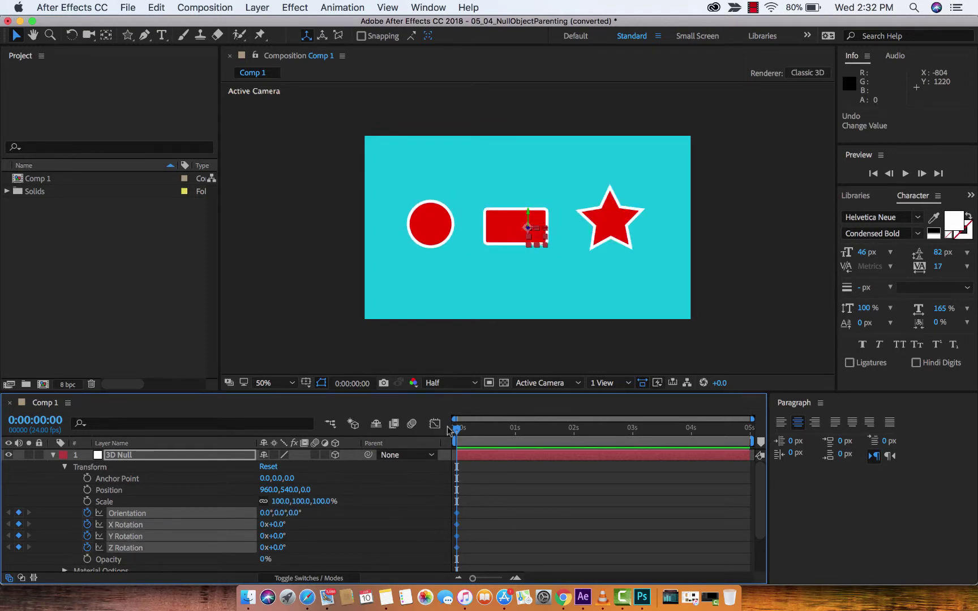
# - At 1 second, set X, Y and Z Rotation each to 1x+0.0°
pyautogui.moveTo(456, 431)
pyautogui.mouseDown()
pyautogui.moveTo(488, 435)
pyautogui.moveTo(451, 434)
pyautogui.mouseUp()
pyautogui.click(515, 435)
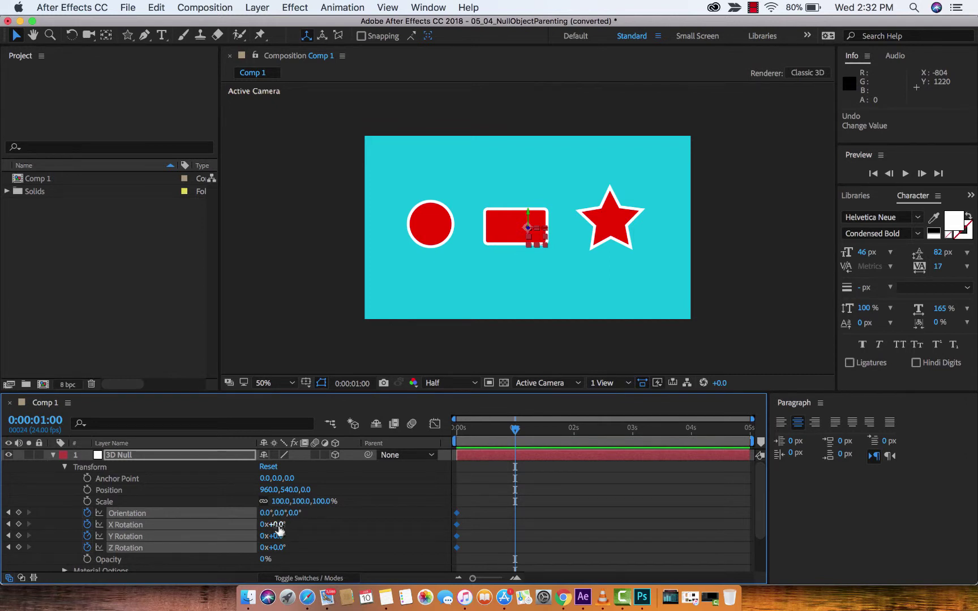
pyautogui.moveTo(282, 524); pyautogui.dragTo(515, 521)
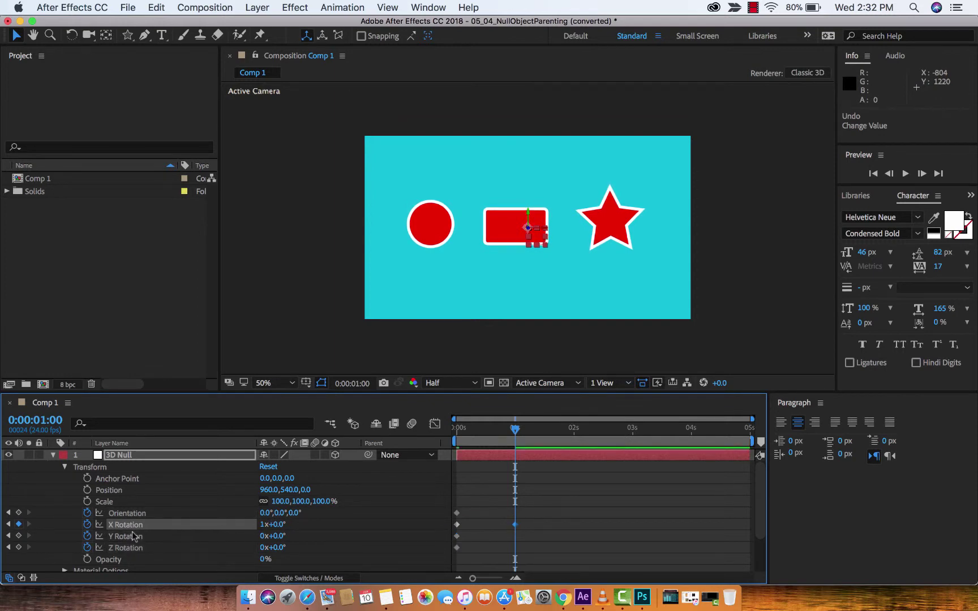
pyautogui.click(164, 537)
pyautogui.moveTo(276, 539); pyautogui.dragTo(509, 522)
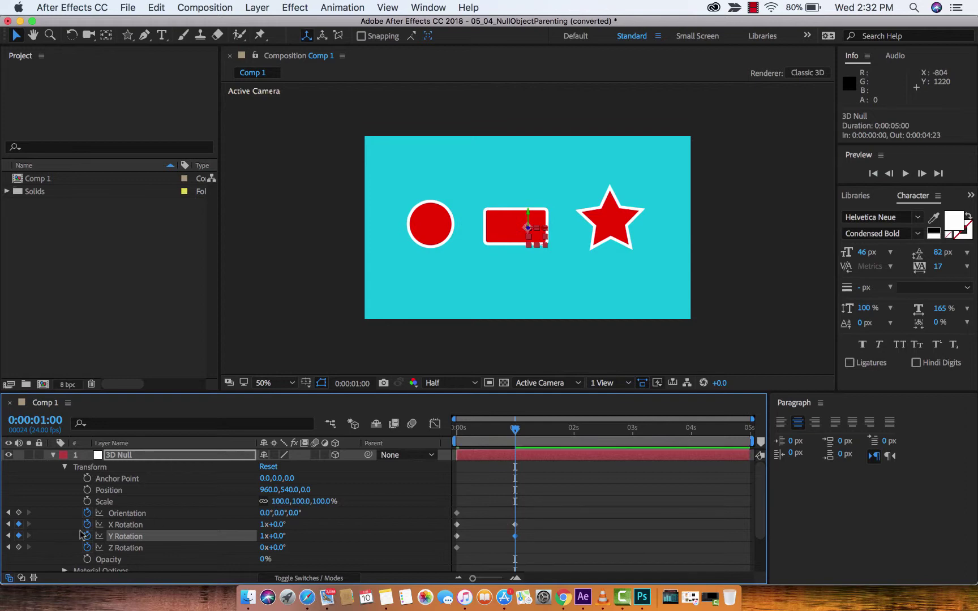
pyautogui.click(119, 547)
pyautogui.moveTo(278, 551); pyautogui.dragTo(508, 535)
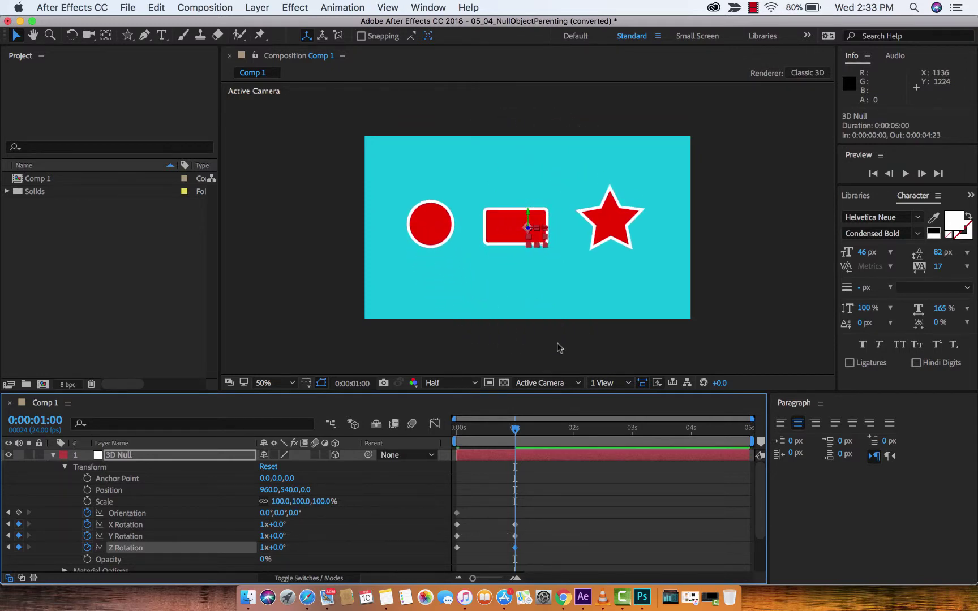
pyautogui.moveTo(515, 429); pyautogui.dragTo(394, 419)
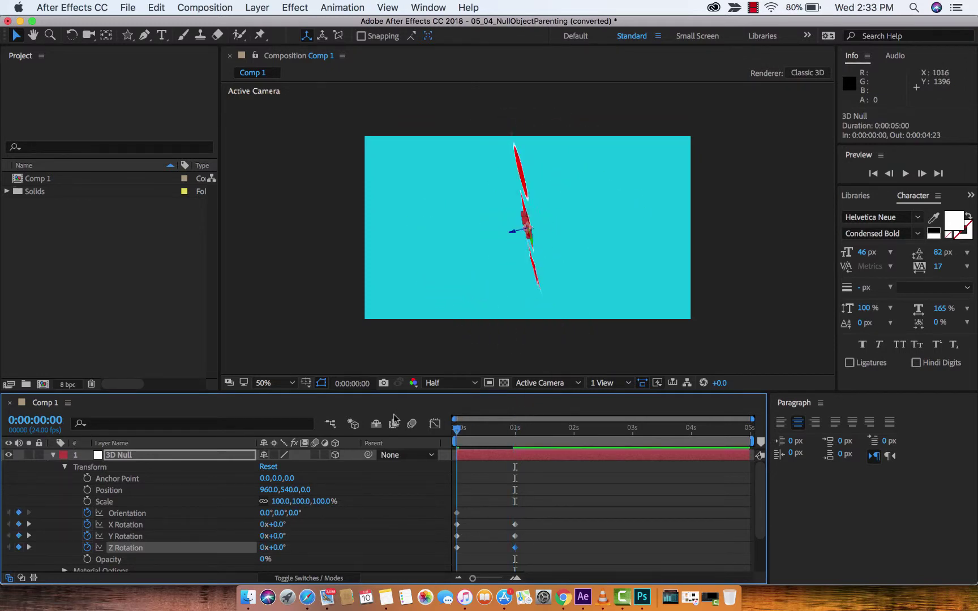
pyautogui.click(271, 260)
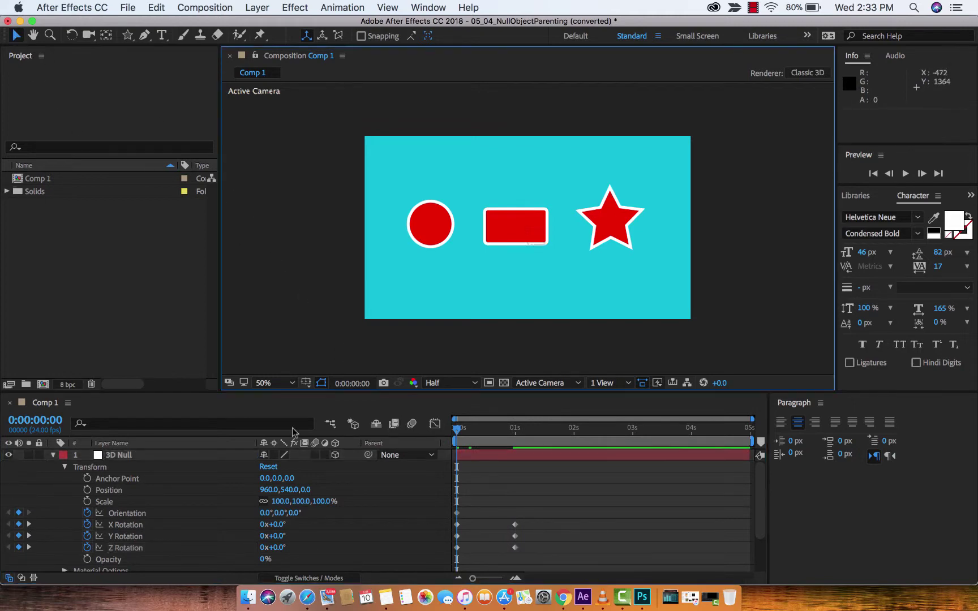
pyautogui.scroll(-3, 145, 534)
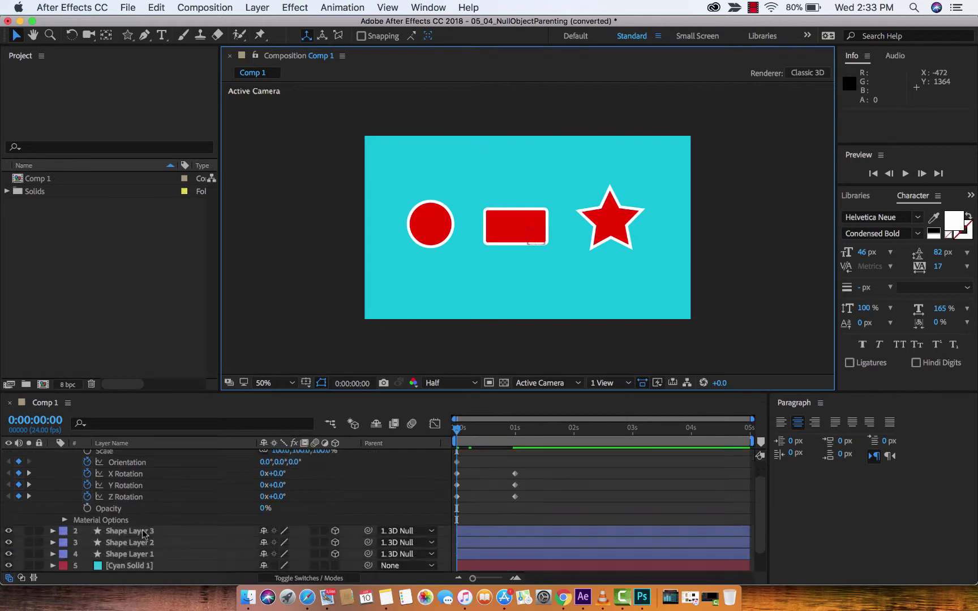
pyautogui.scroll(3, 144, 524)
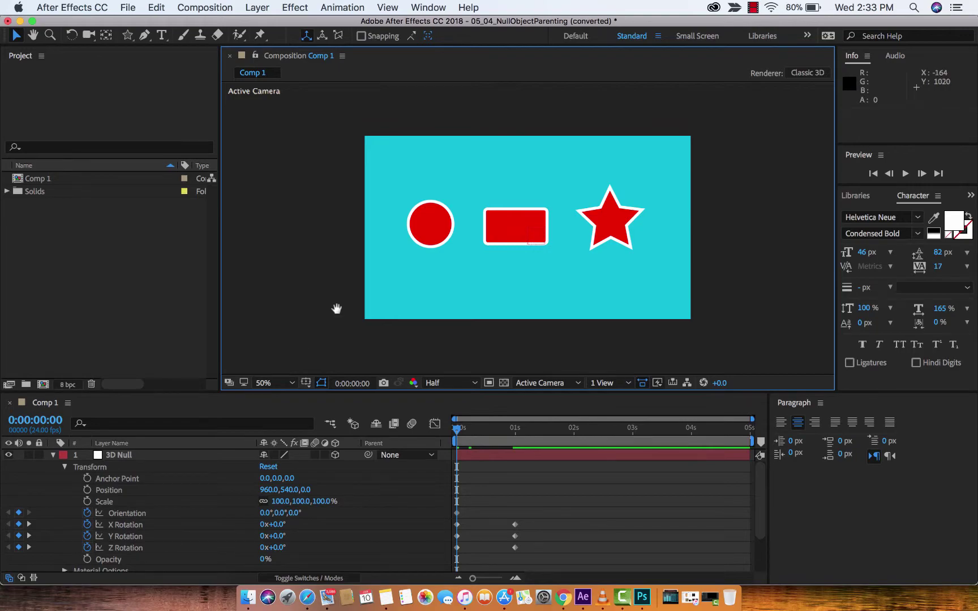
pyautogui.press('`')
pyautogui.press('space')
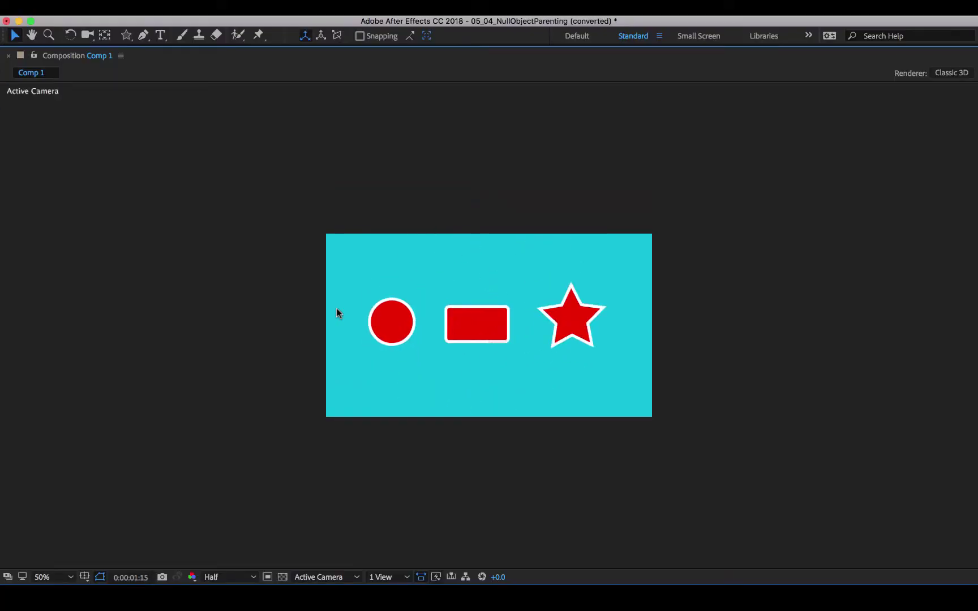
pyautogui.press('space')
pyautogui.press('`')
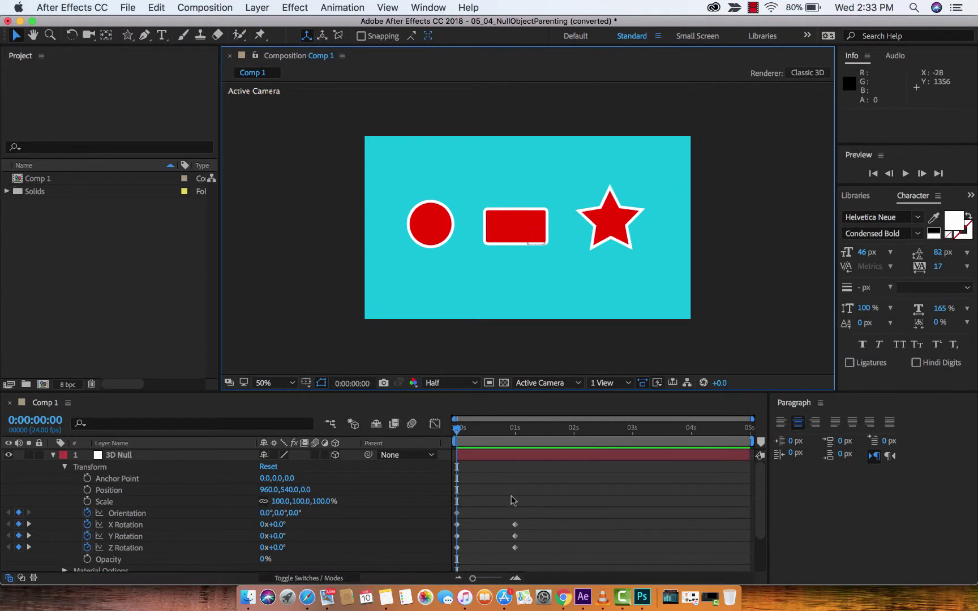
pyautogui.scroll(-3, 511, 496)
# - Move the X, Y and Z Rotation keyframes from 1 s to 0:00:04:01
pyautogui.moveTo(539, 504); pyautogui.dragTo(694, 482)
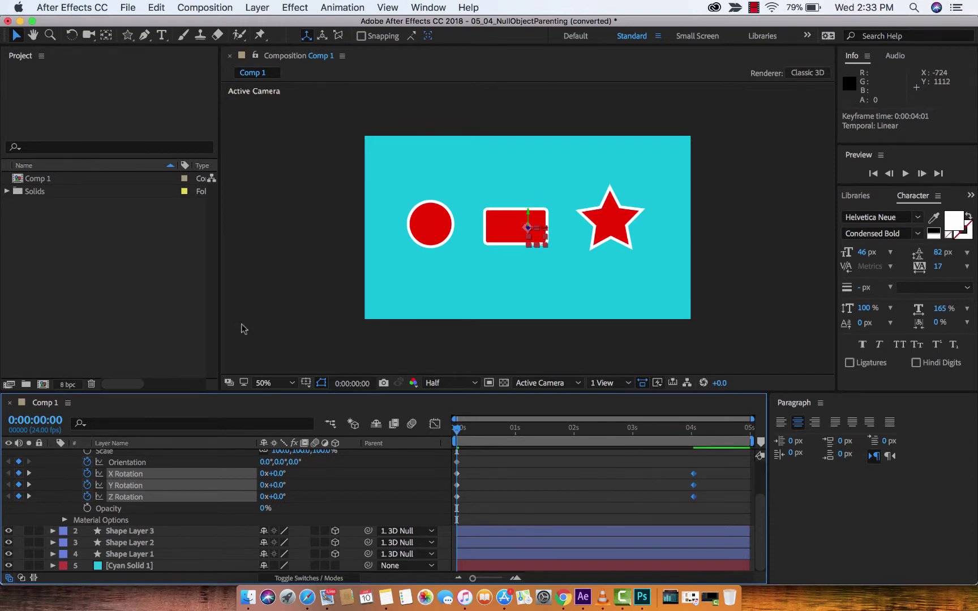
pyautogui.scroll(3, 129, 513)
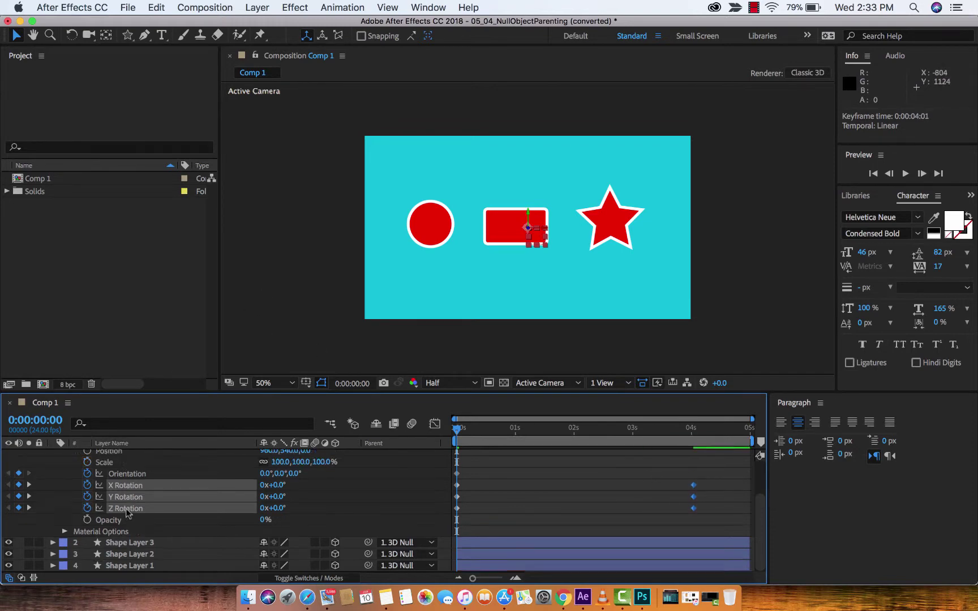
pyautogui.click(309, 292)
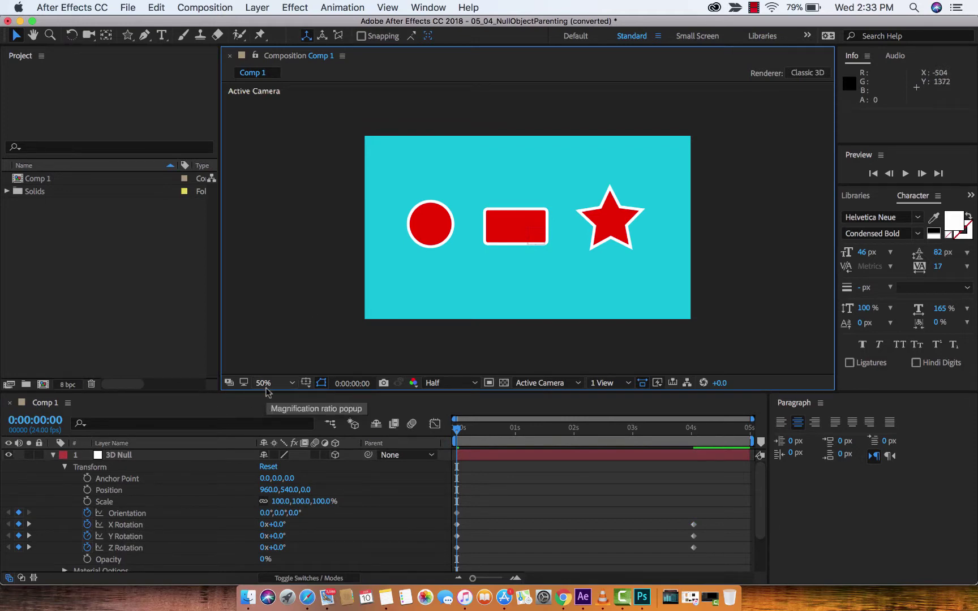
# - Preview the slower spin in a maximized viewer, then restore the workspace
pyautogui.press('`')
pyautogui.press('space')
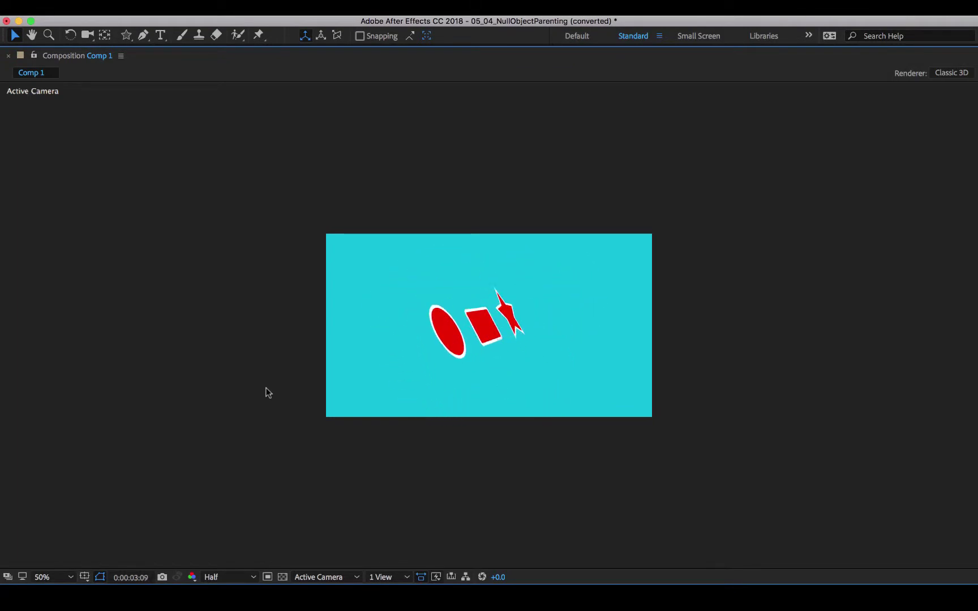
pyautogui.press('space')
pyautogui.press('`')
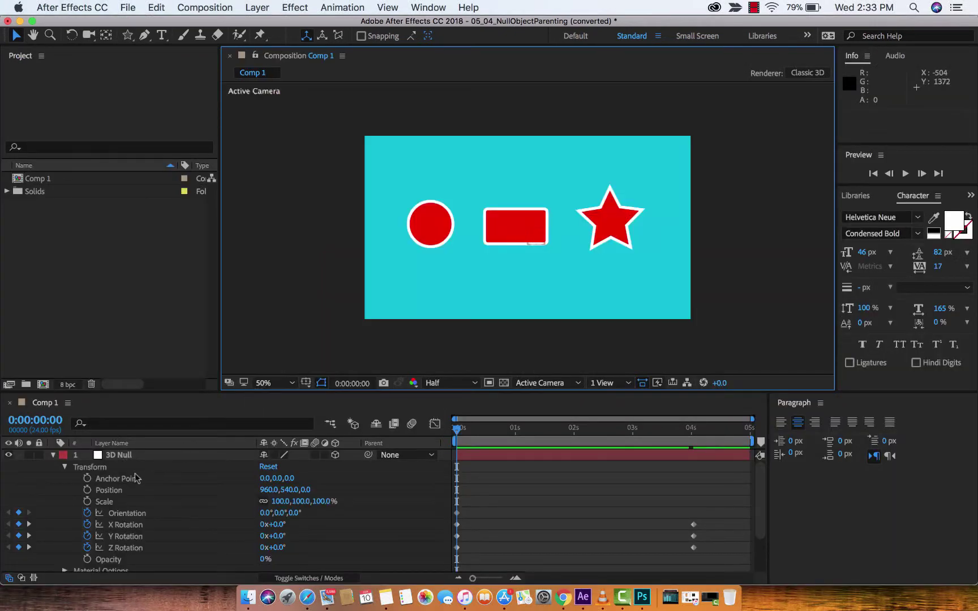
pyautogui.click(132, 459)
pyautogui.scroll(-3, 139, 529)
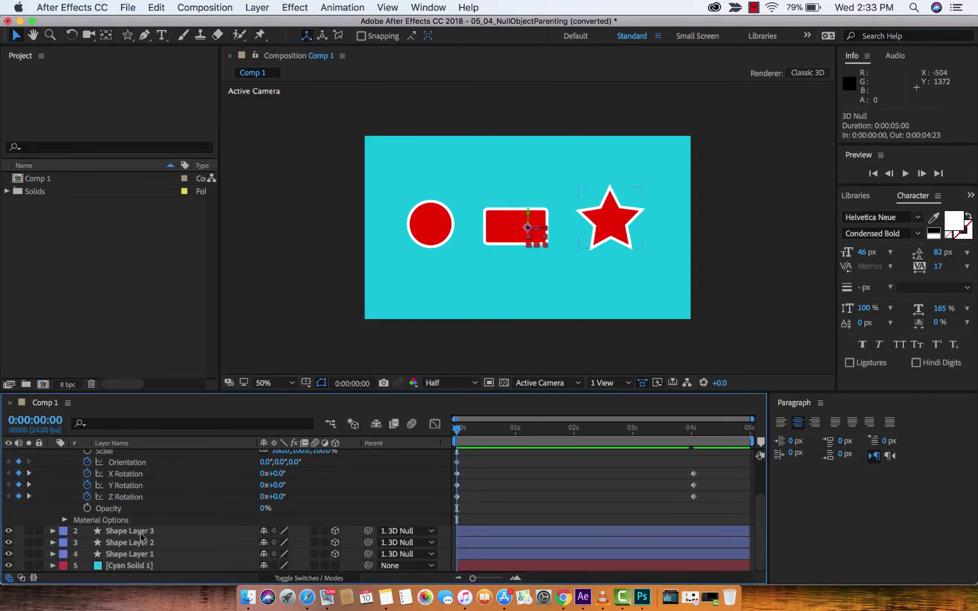
pyautogui.scroll(3, 144, 537)
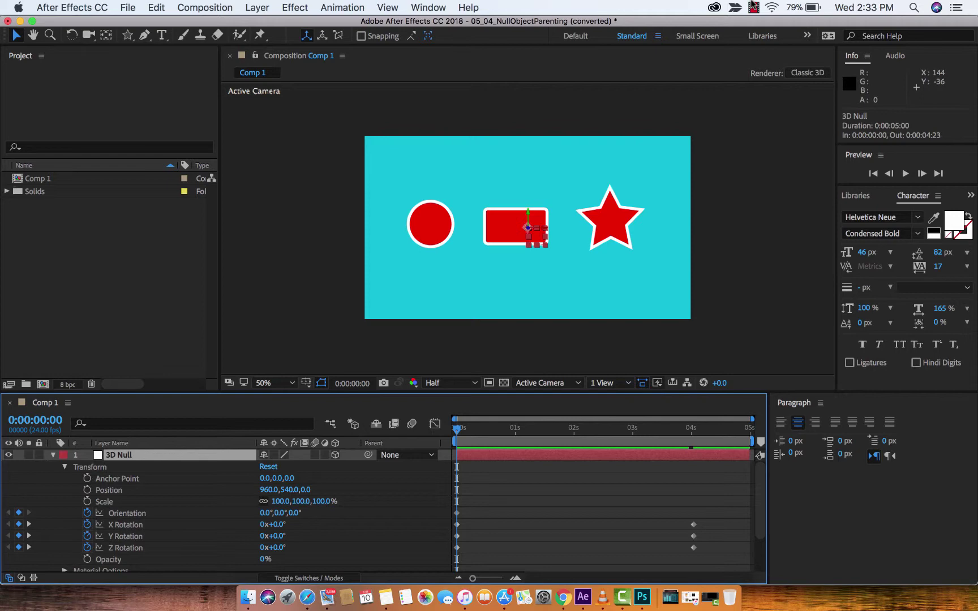
pyautogui.click(754, 7)
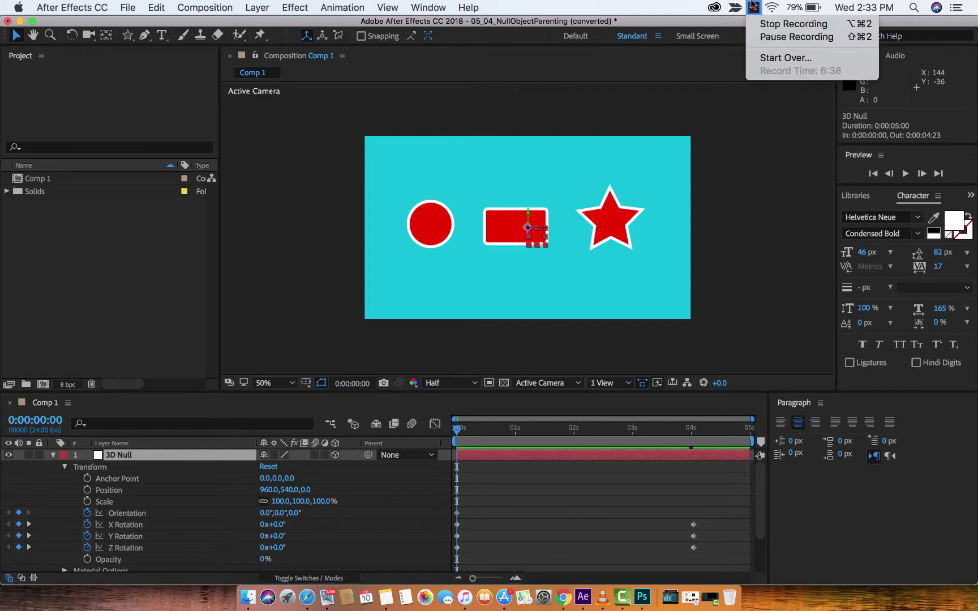